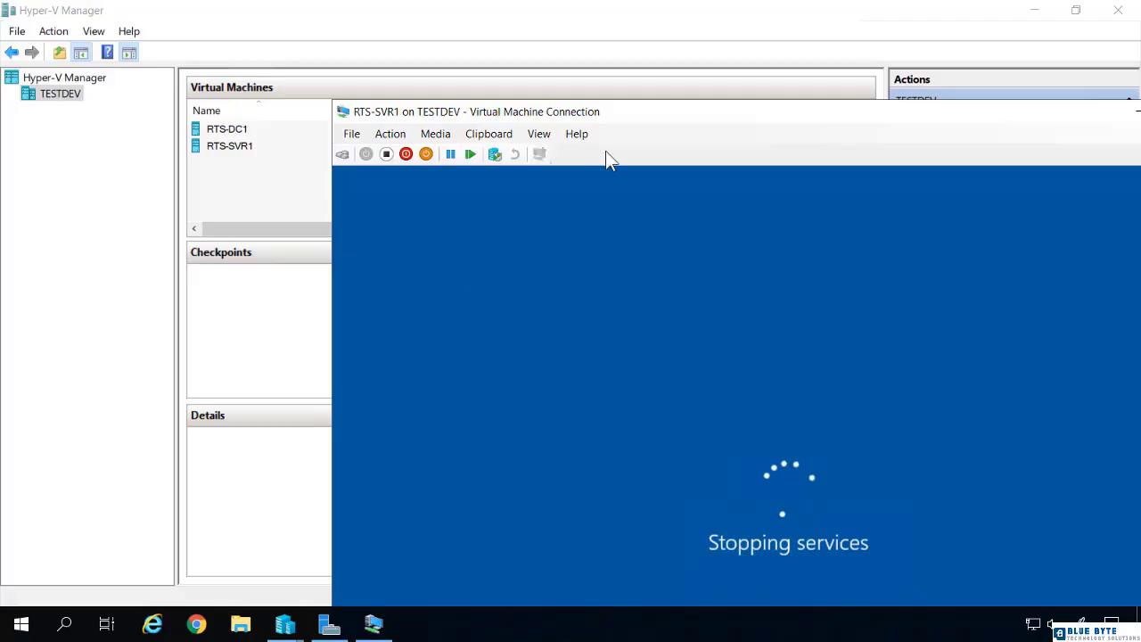
# Step: Close the RTS-SVR1 connection window and begin a new virtual hard disk with VHDX format and the Differencing type
pyautogui.moveTo(668, 116); pyautogui.dragTo(400, 190)
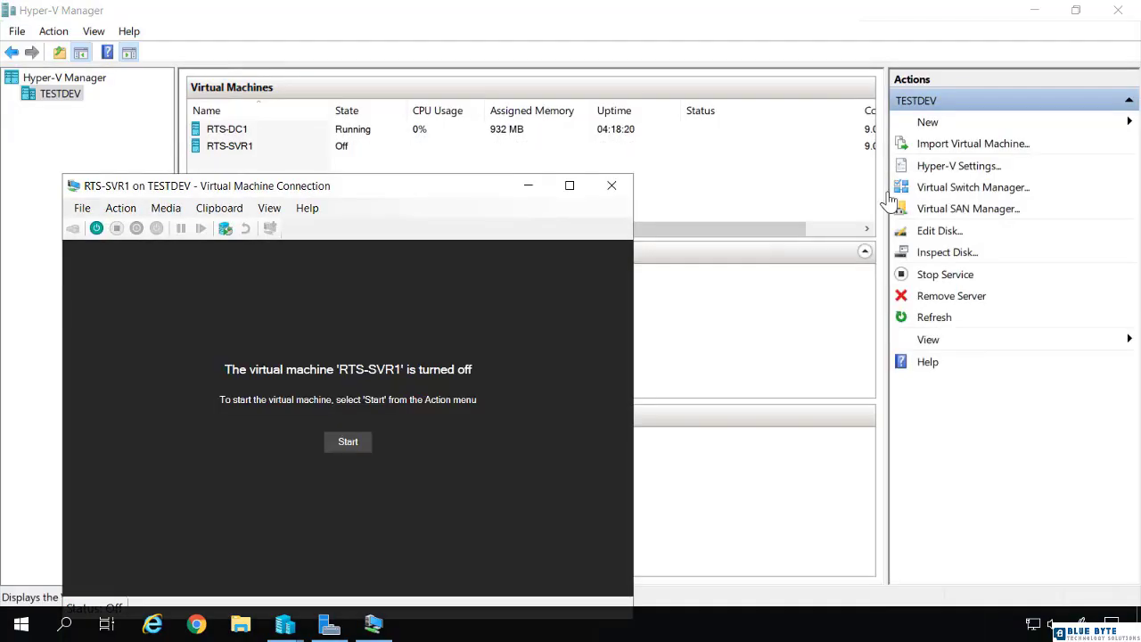
pyautogui.click(611, 185)
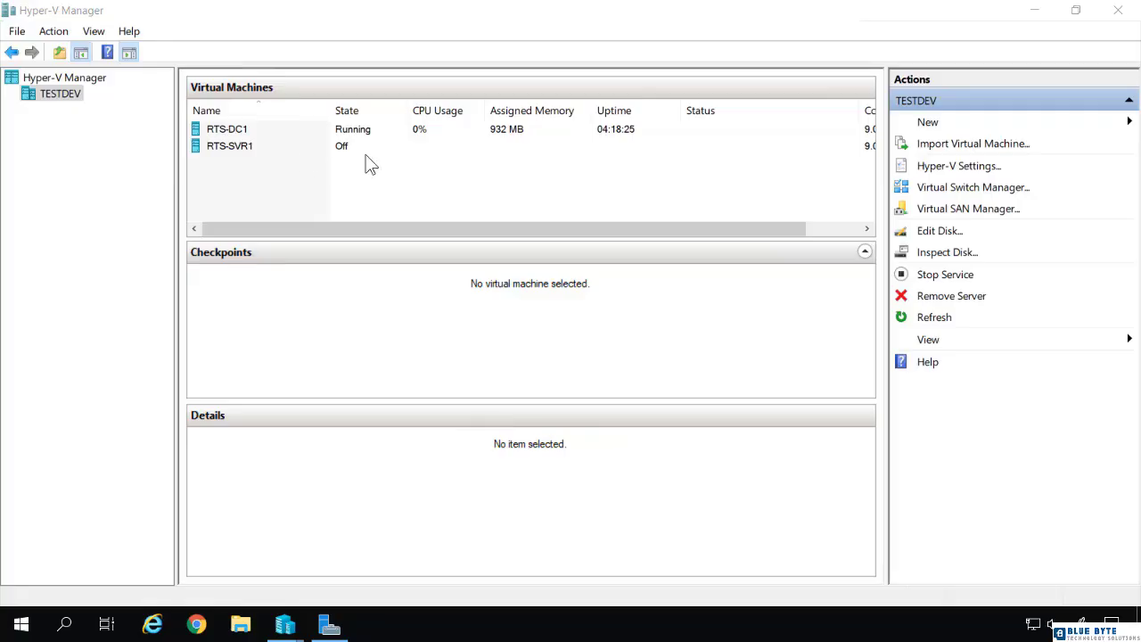
pyautogui.click(927, 125)
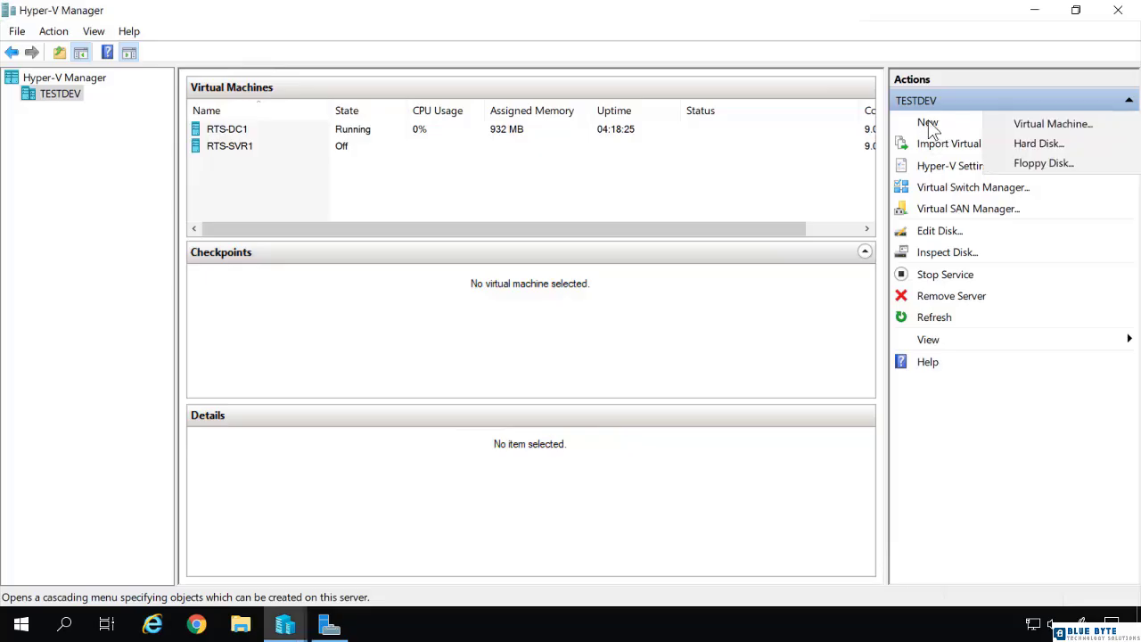
pyautogui.click(1026, 143)
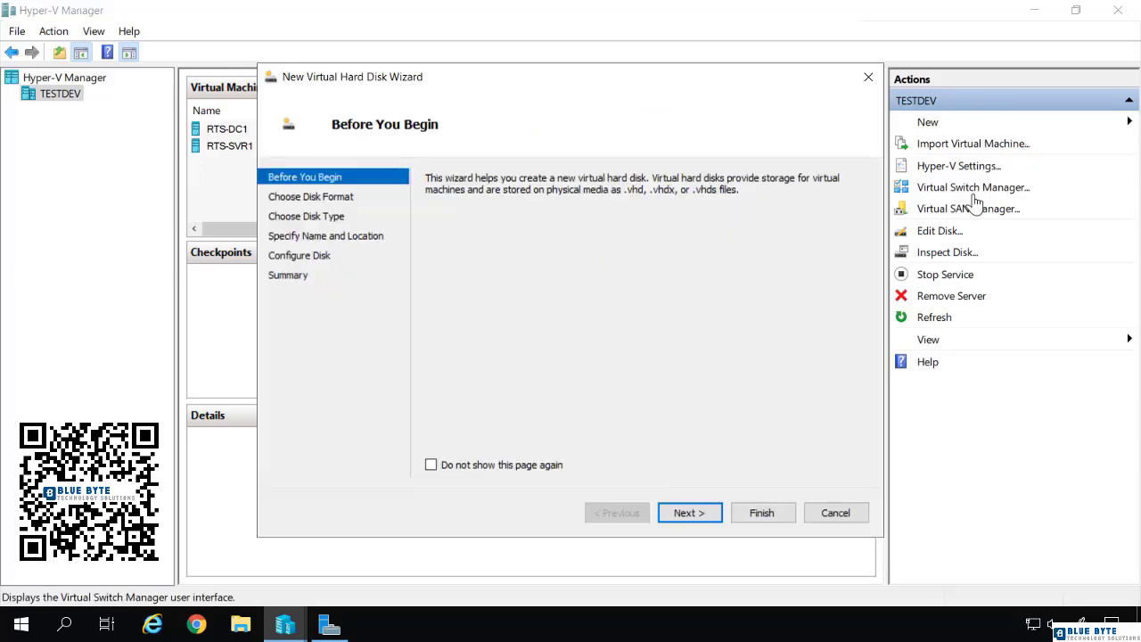
pyautogui.click(690, 513)
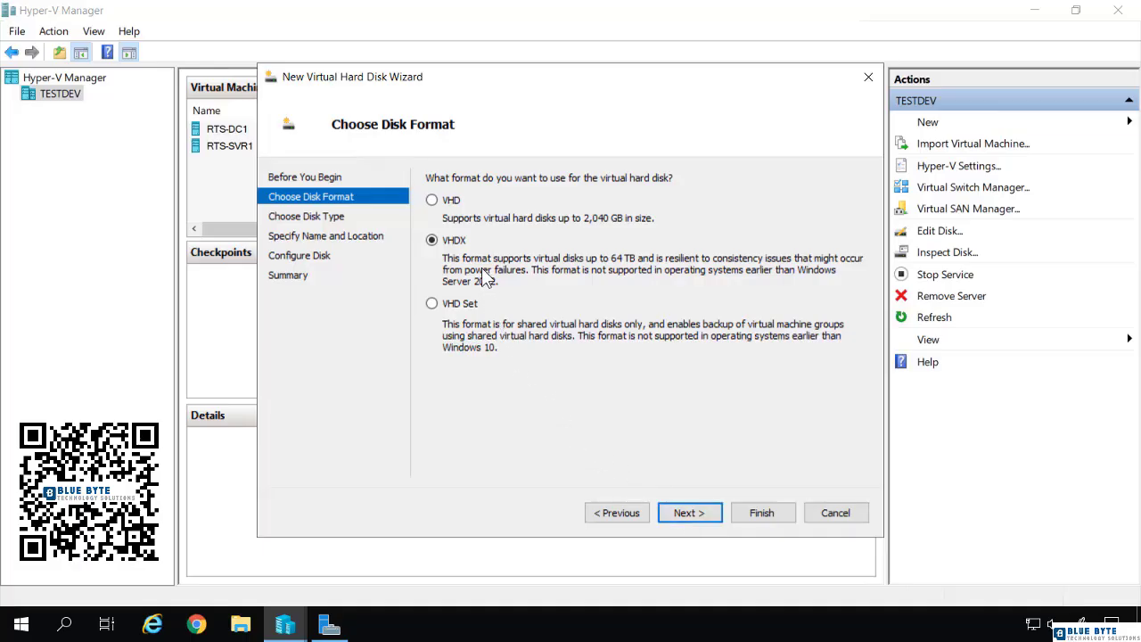
pyautogui.click(696, 517)
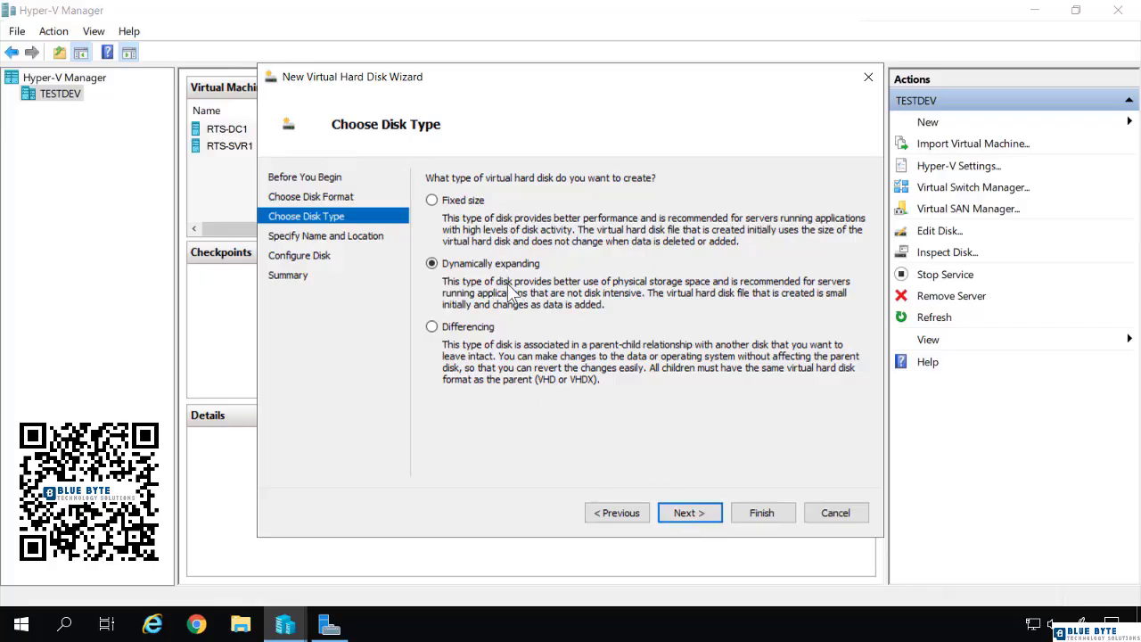
pyautogui.click(433, 327)
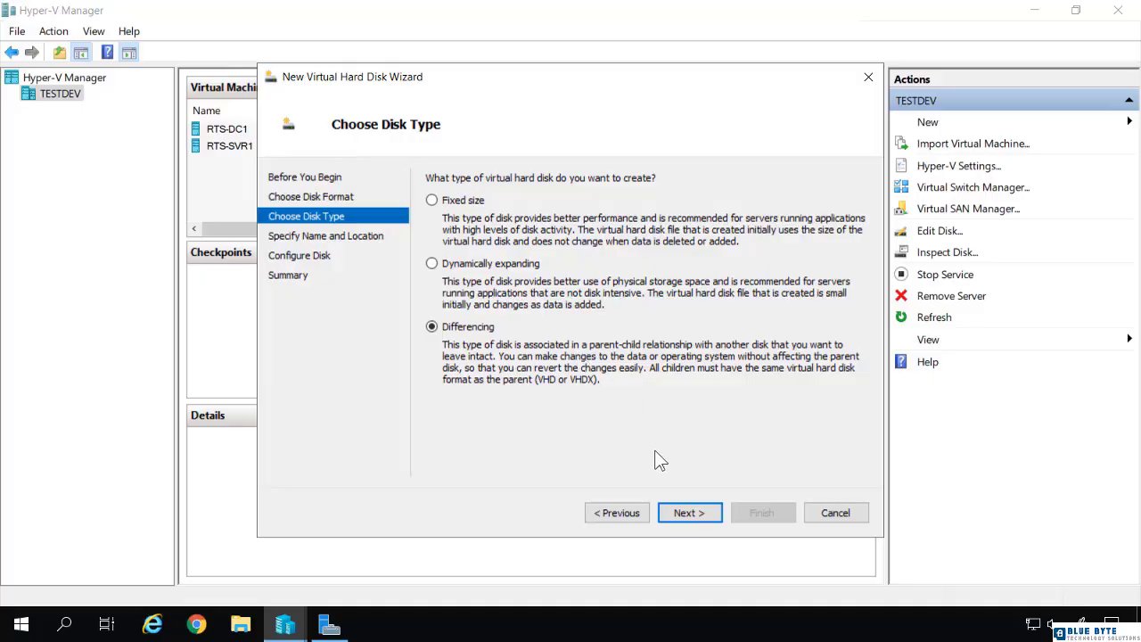
pyautogui.click(708, 512)
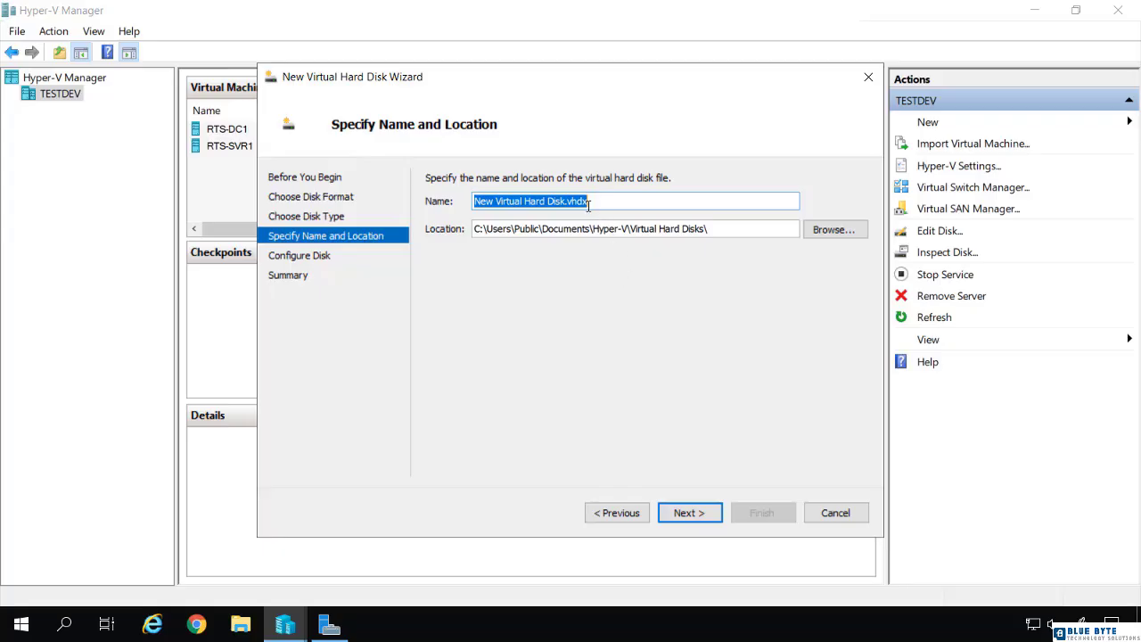
# Step: Name the new differencing disk Diff and keep the default Virtual Hard Disks location
pyautogui.write('Diff')
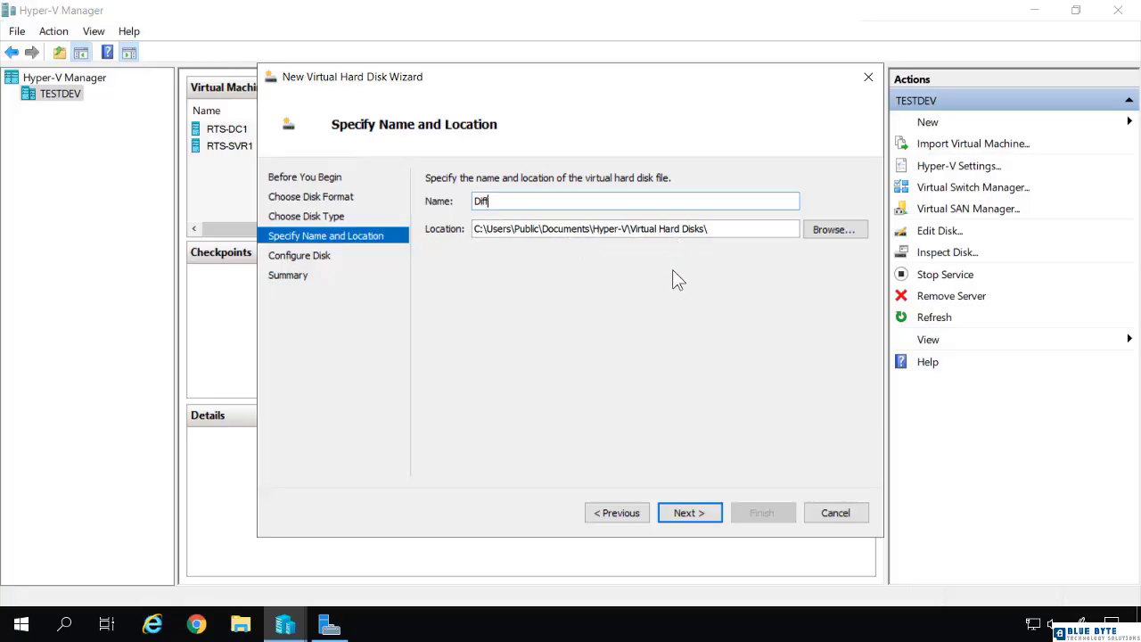
pyautogui.click(690, 513)
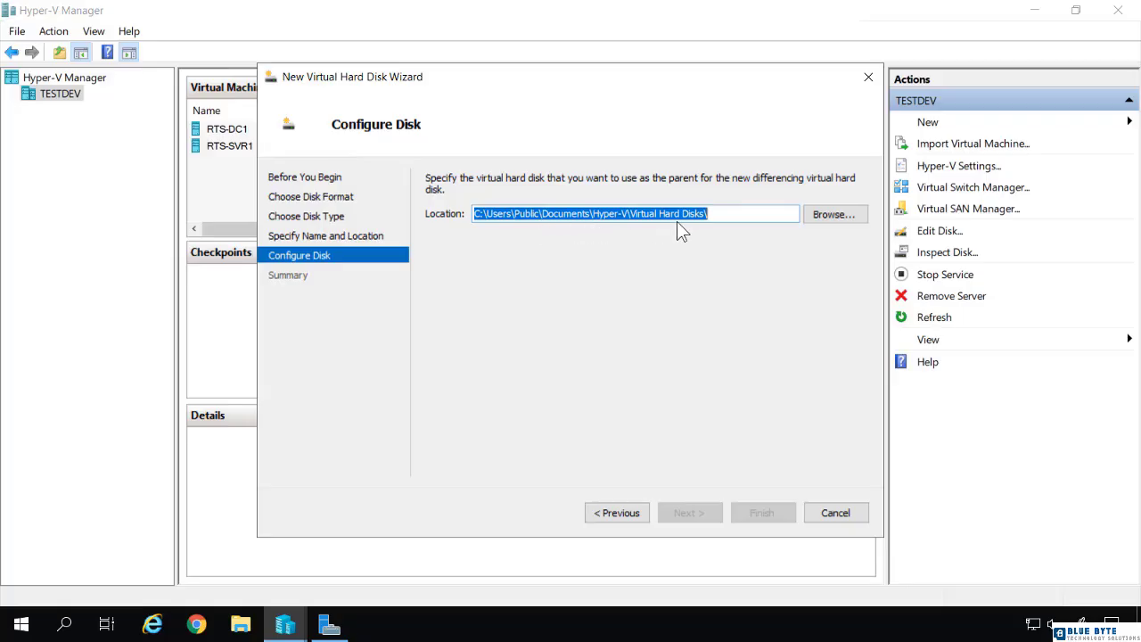
# Step: Set RTS-SVR1.vhdx as the parent of the differencing disk and create the disk
pyautogui.click(822, 215)
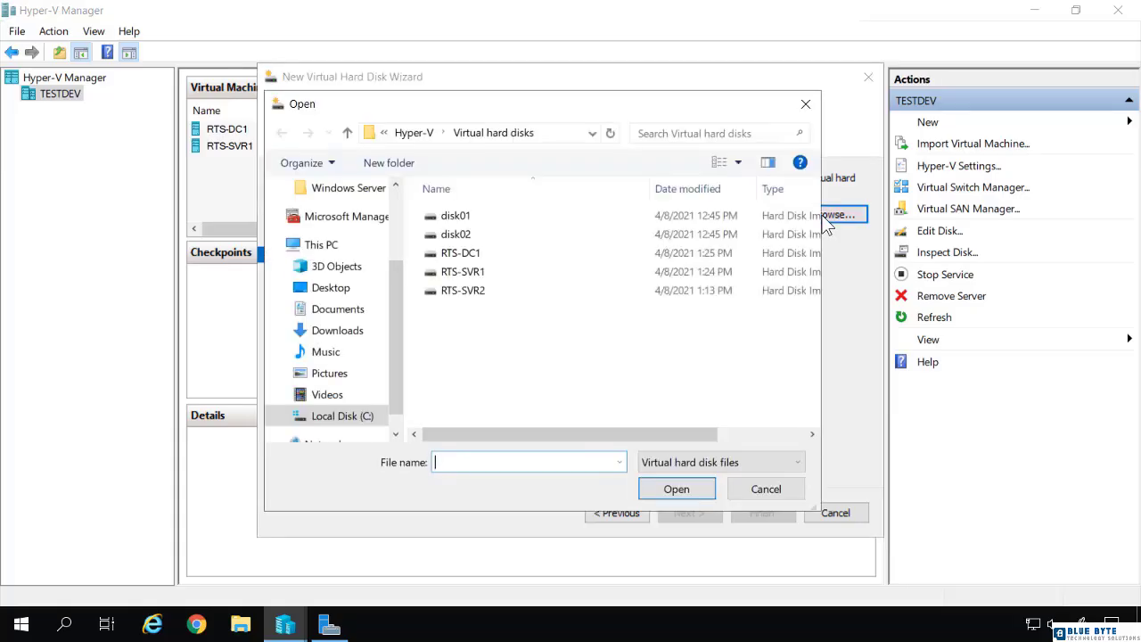
pyautogui.click(483, 273)
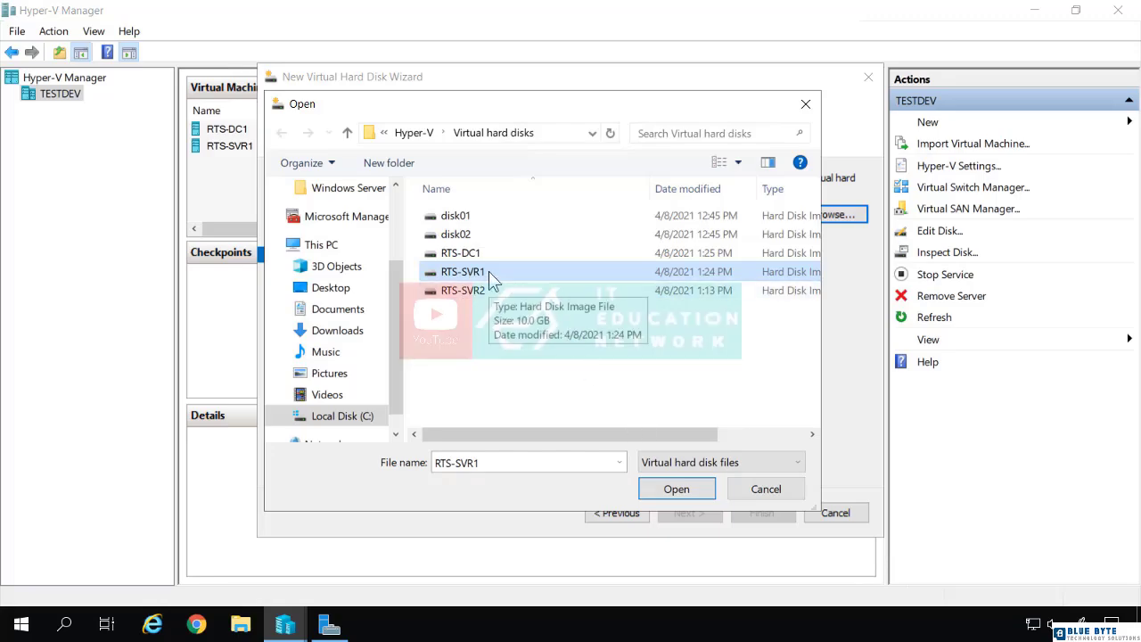
pyautogui.click(678, 490)
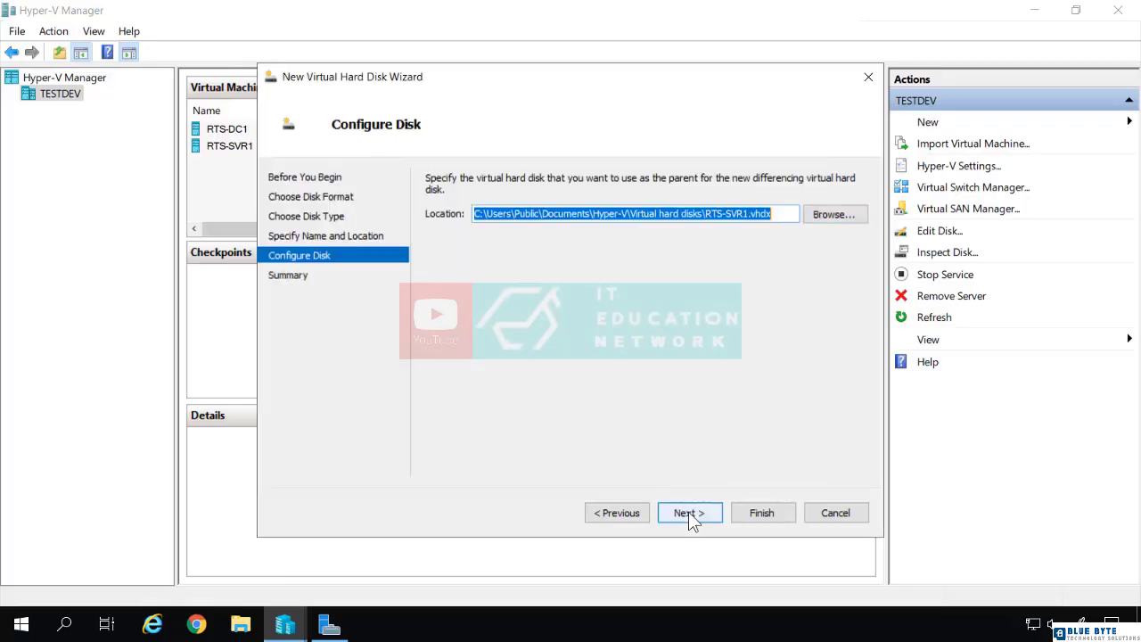
pyautogui.click(689, 513)
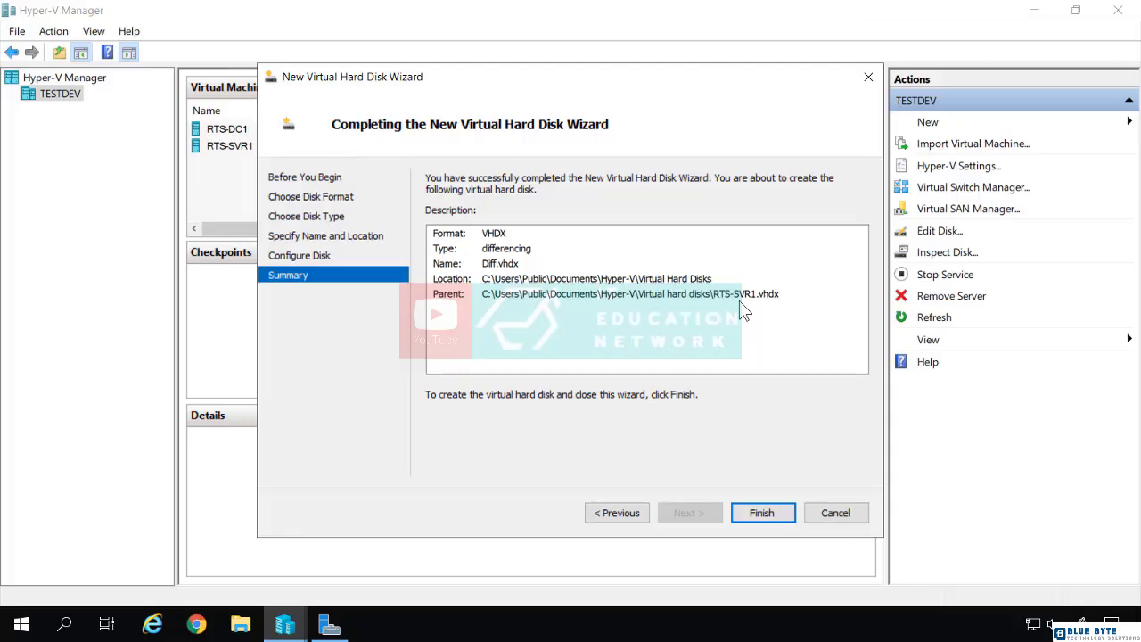
pyautogui.click(765, 516)
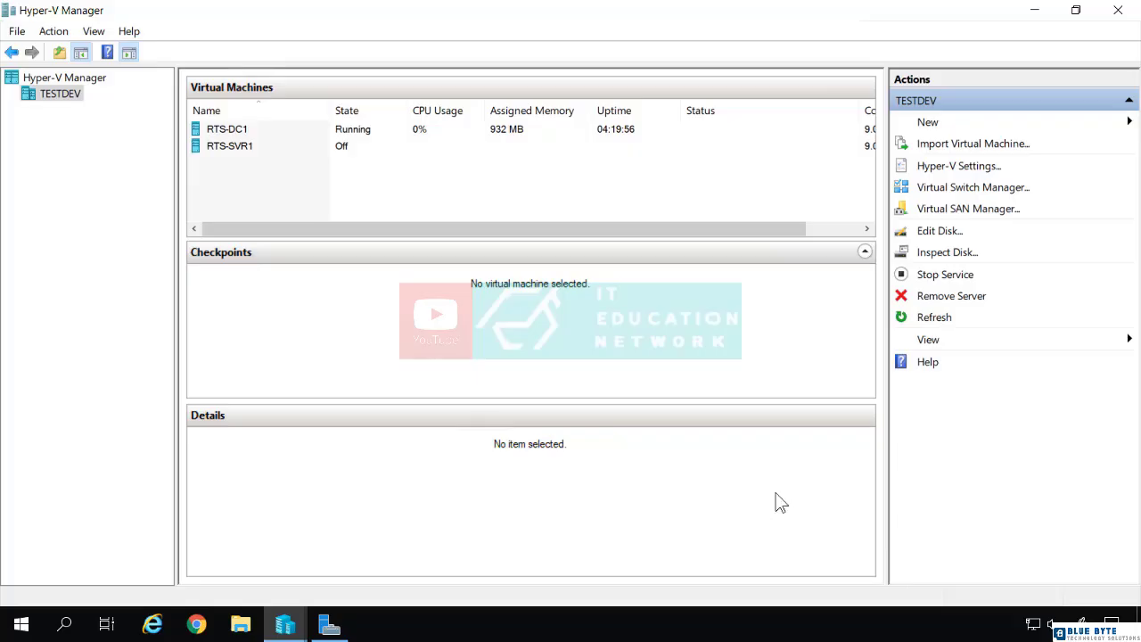
# Step: Begin a new virtual machine on TESTDEV and name it testvm, keeping the default storage location
pyautogui.click(928, 125)
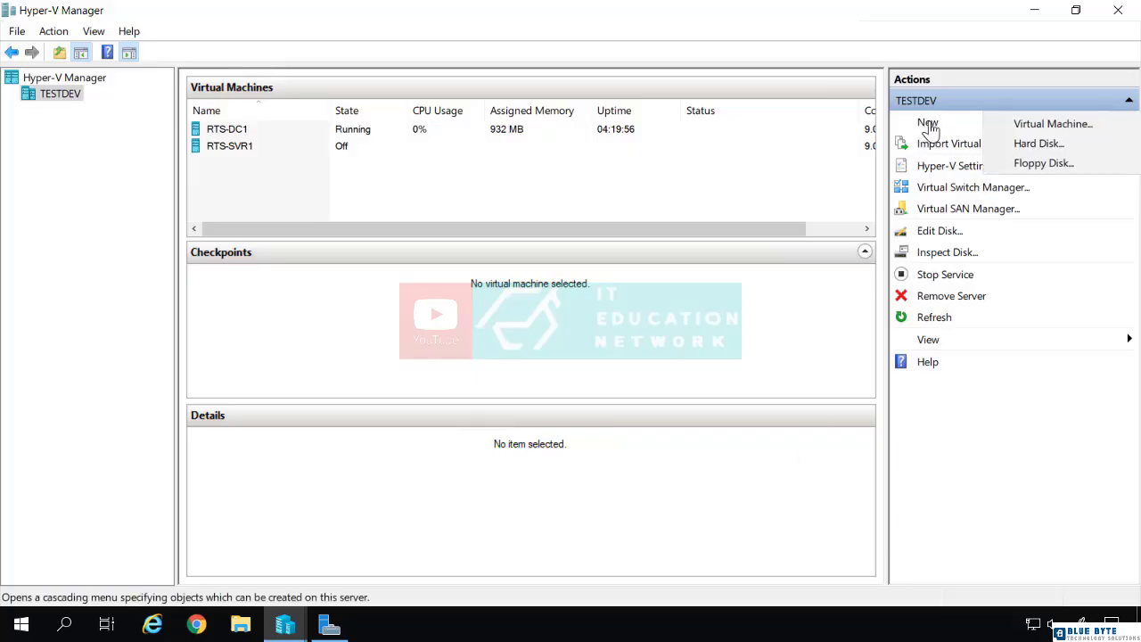
pyautogui.click(998, 127)
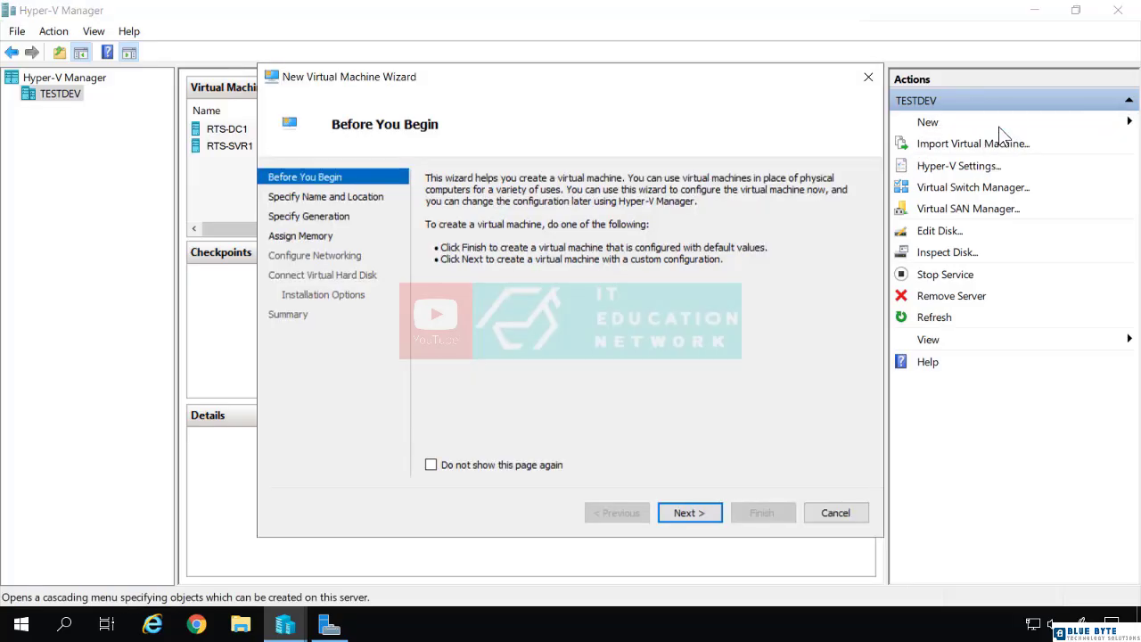
pyautogui.click(701, 505)
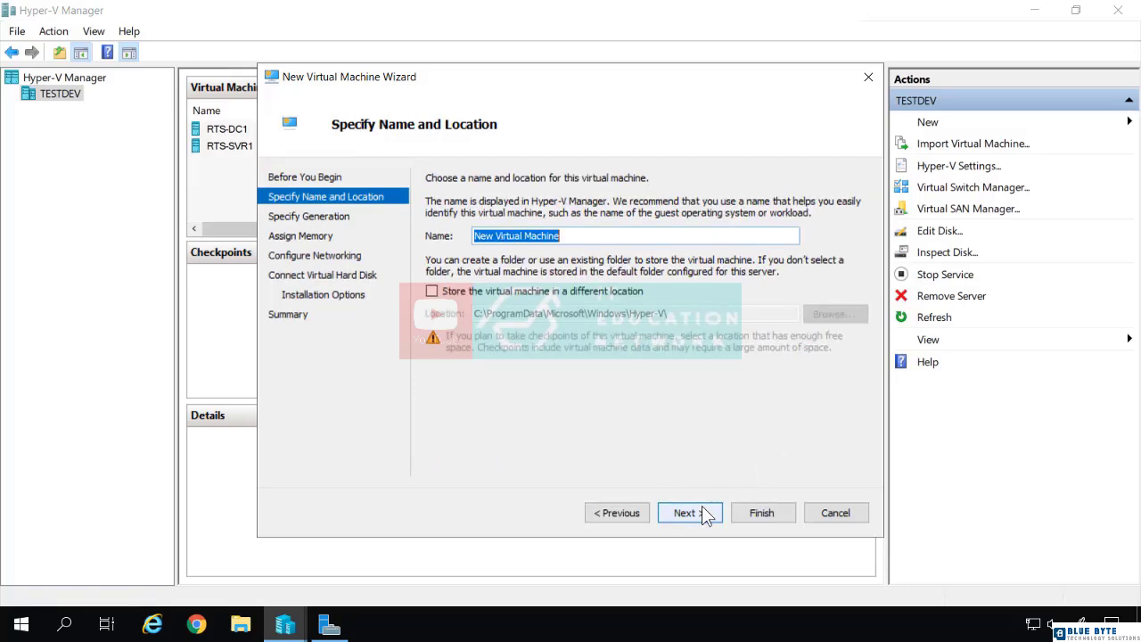
pyautogui.write('test')
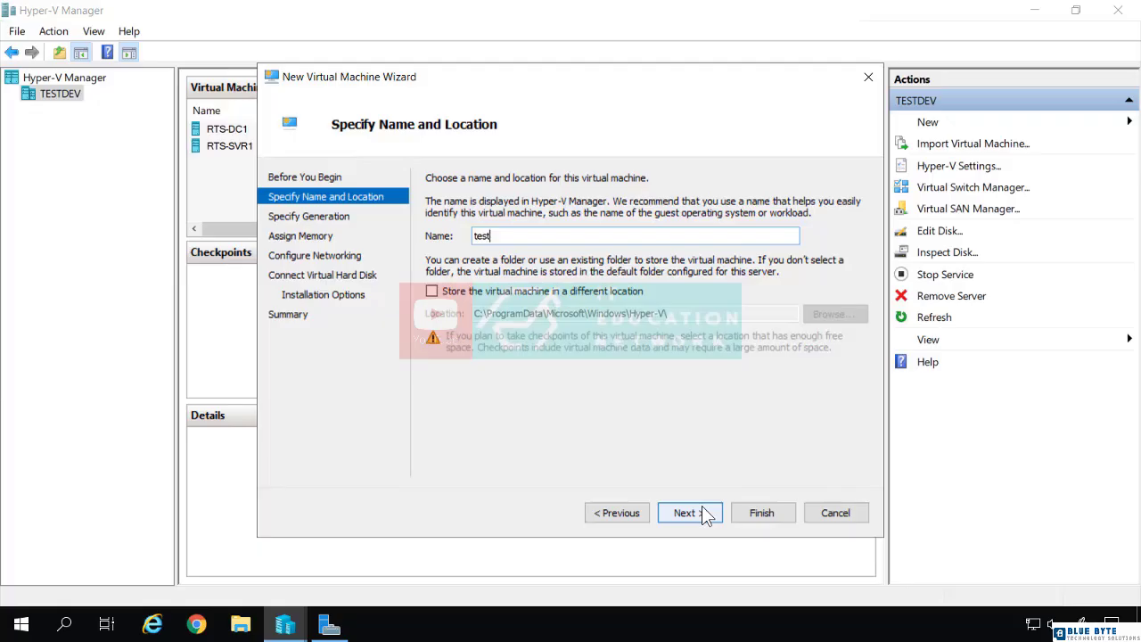
pyautogui.write('vm')
pyautogui.click(688, 513)
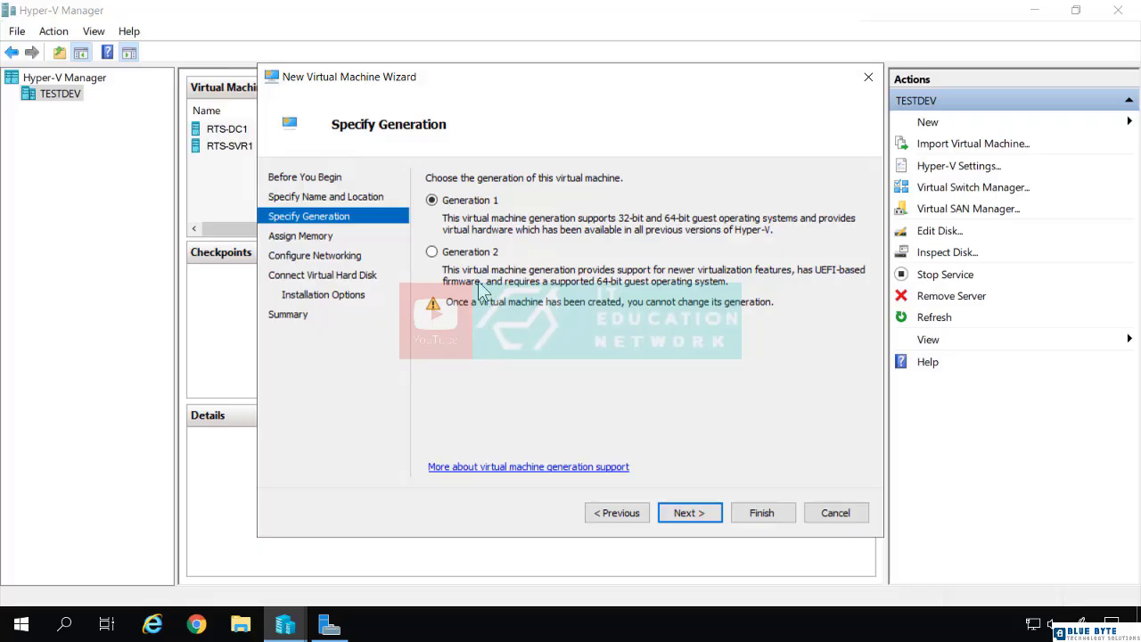
# Step: Make the virtual machine Generation 2, accepting 1024 MB of startup memory and the Not Connected network setting
pyautogui.click(470, 254)
pyautogui.click(707, 514)
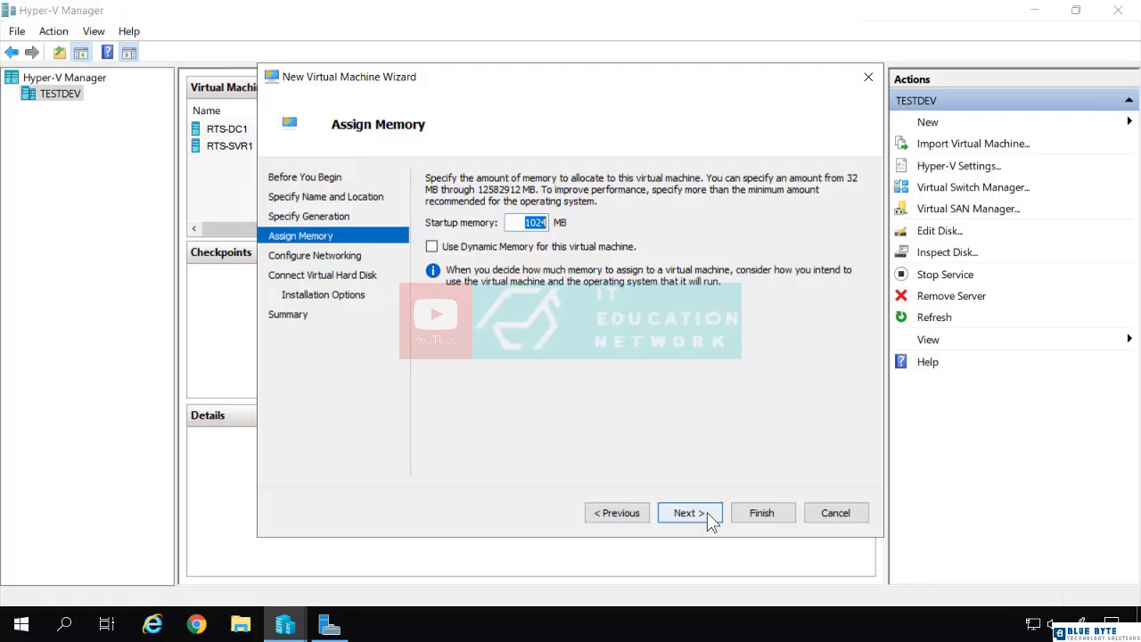
pyautogui.click(709, 519)
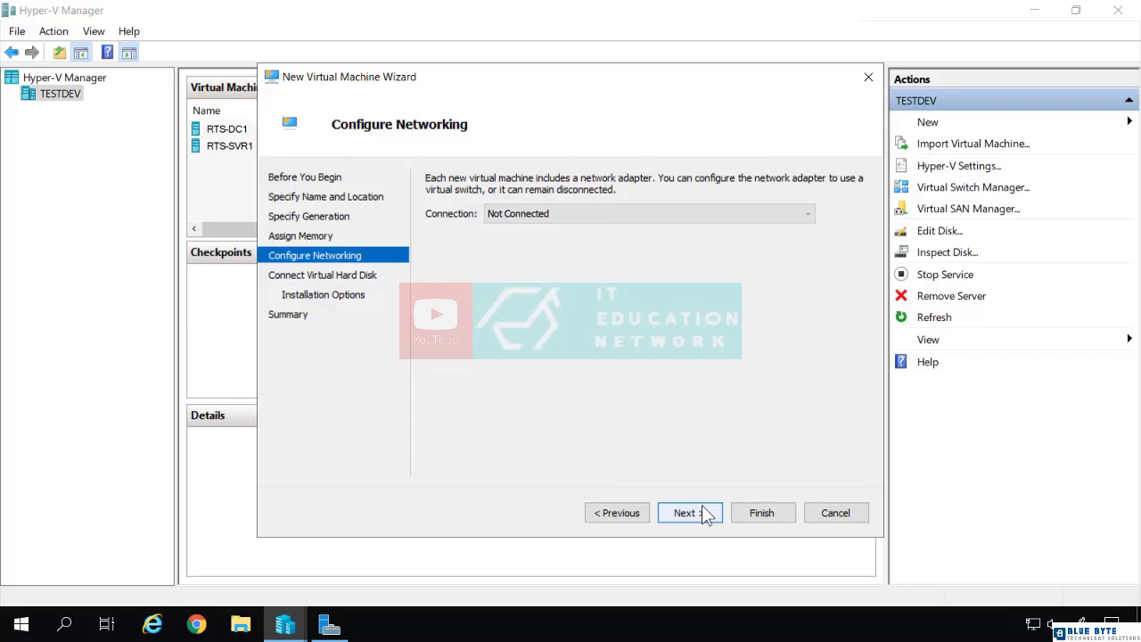
pyautogui.click(702, 513)
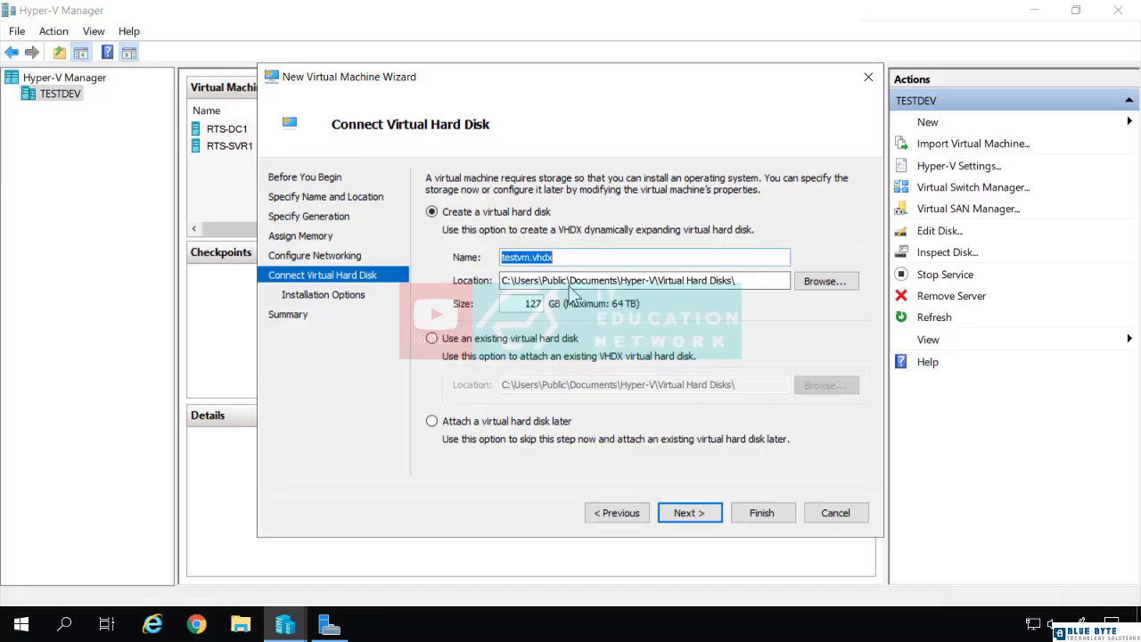
# Step: Attach the existing virtual hard disk Diff.vhdx after checking its file properties, and finish creating the virtual machine
pyautogui.click(539, 340)
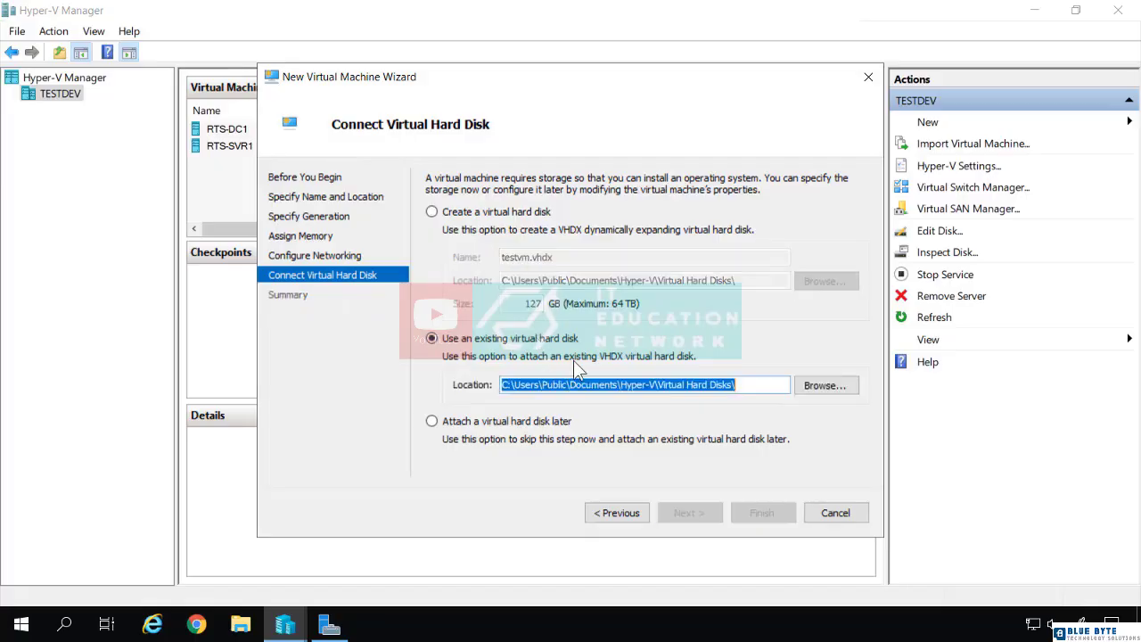
pyautogui.click(824, 385)
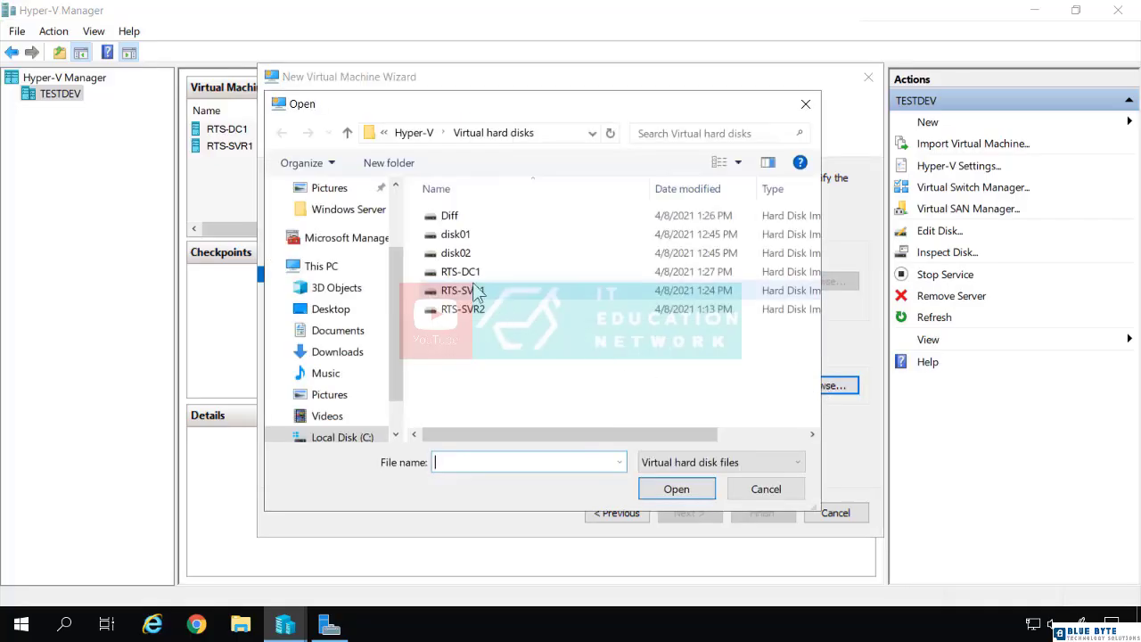
pyautogui.click(442, 216)
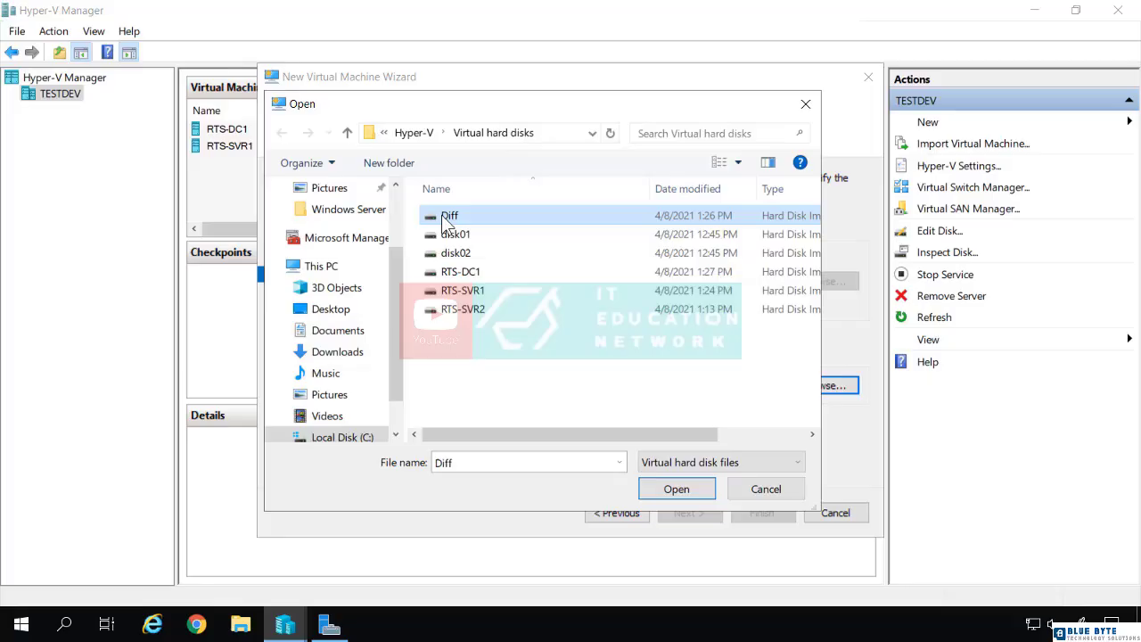
pyautogui.rightClick(441, 215)
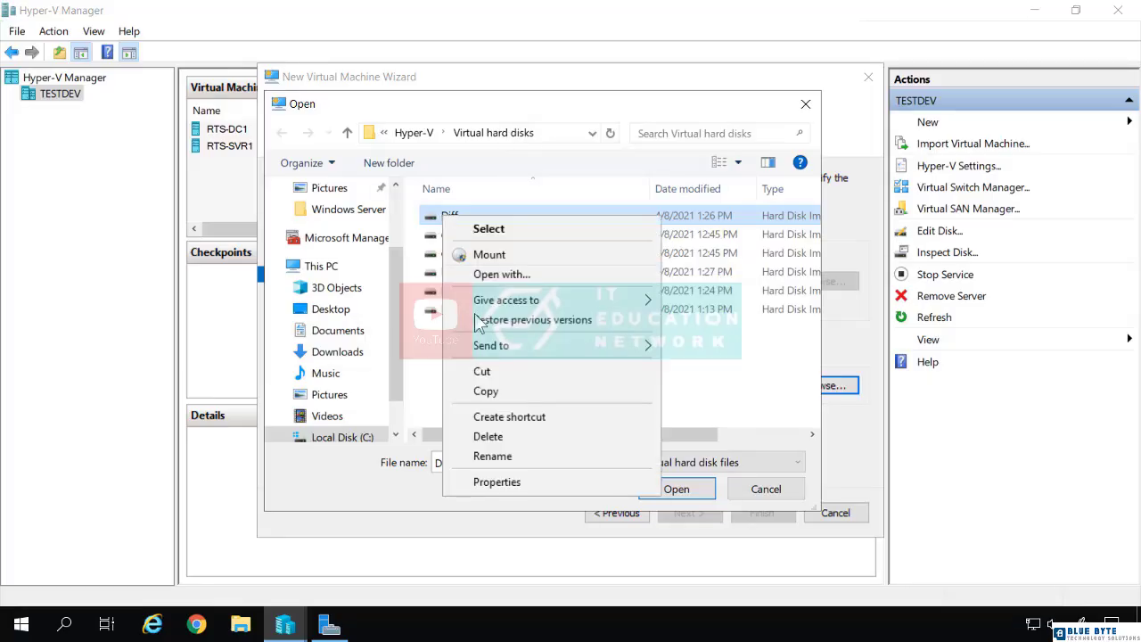
pyautogui.click(498, 482)
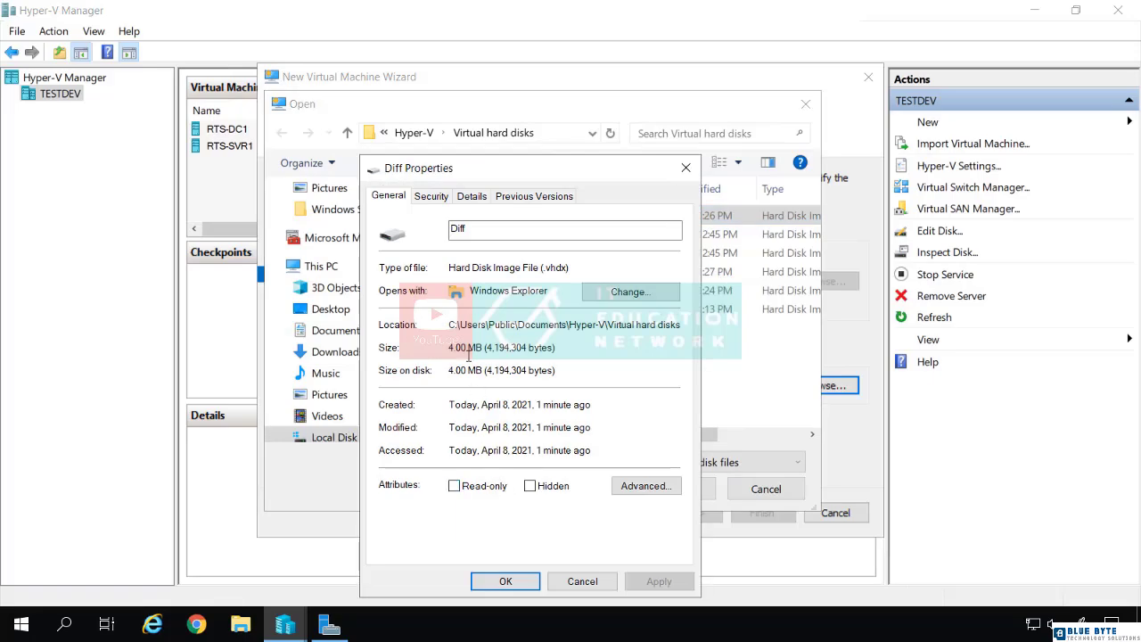
pyautogui.click(501, 581)
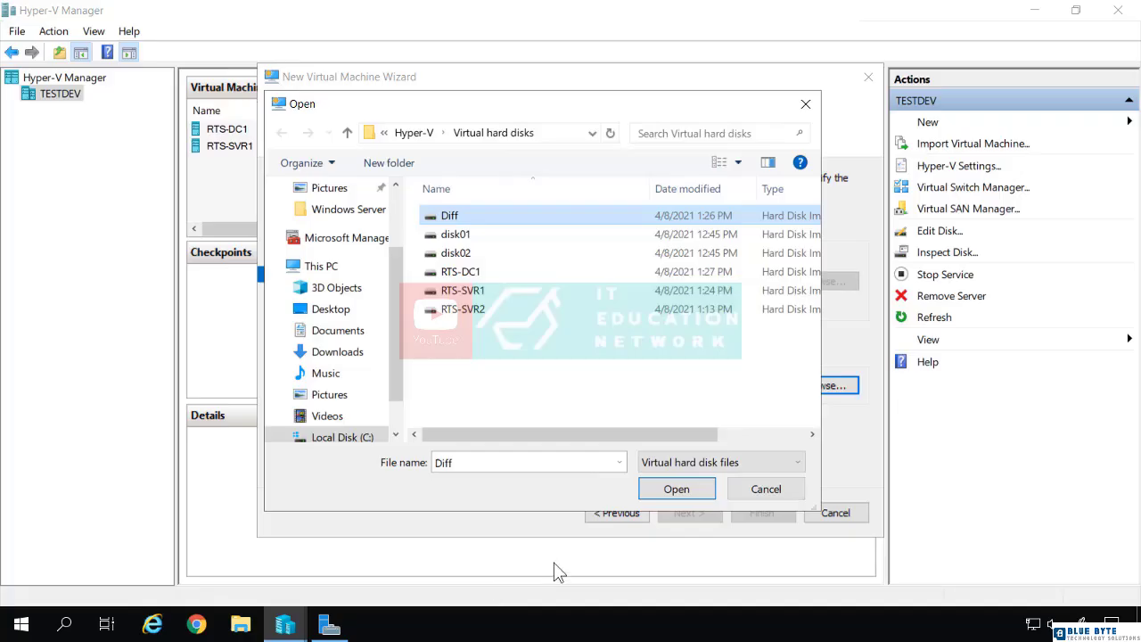
pyautogui.click(676, 489)
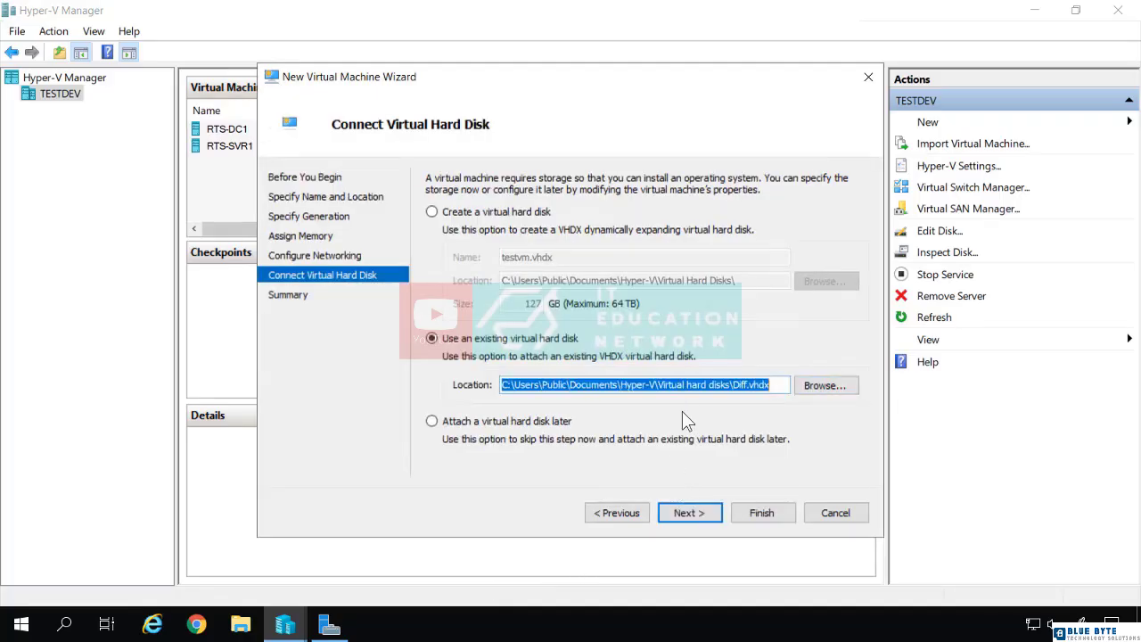
pyautogui.click(697, 515)
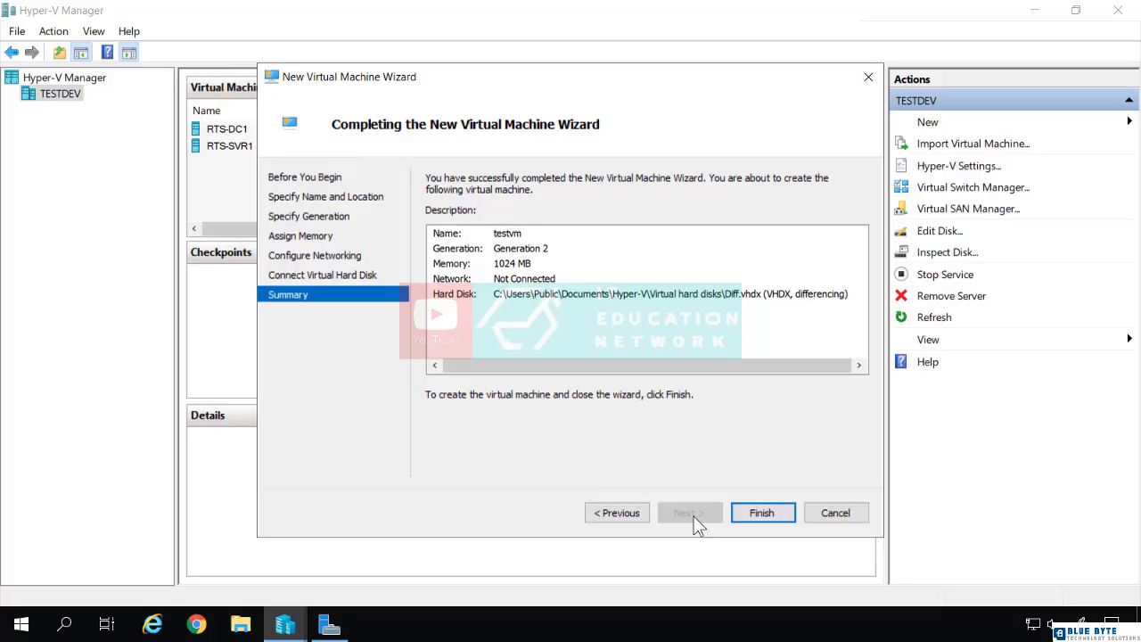
pyautogui.click(750, 515)
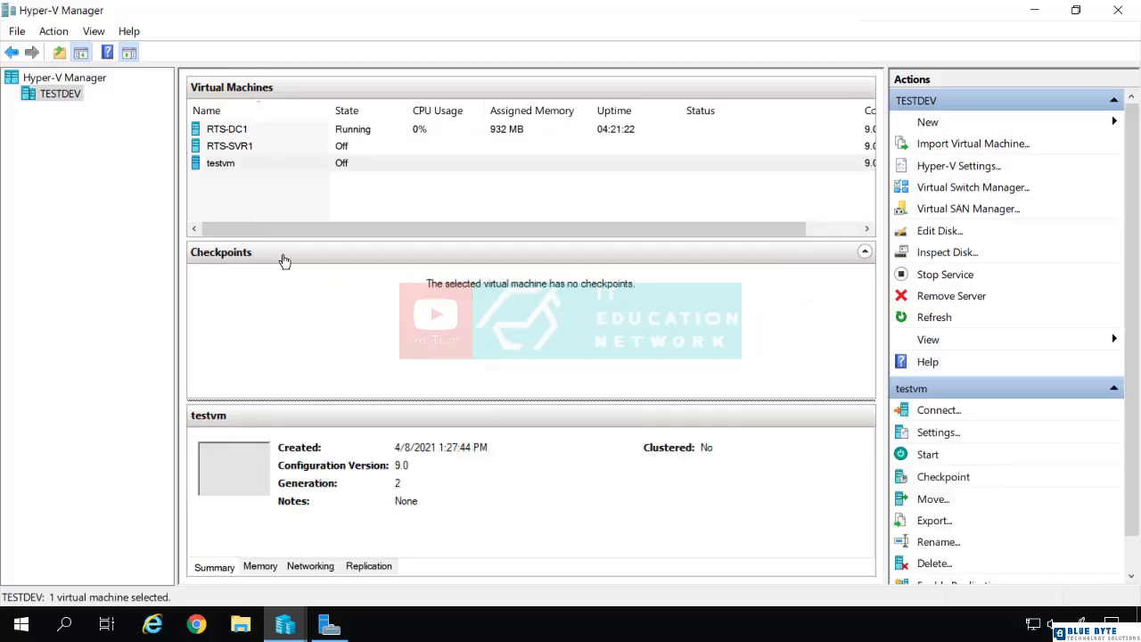
# Step: Connect to the testvm virtual machine and start it
pyautogui.rightClick(250, 166)
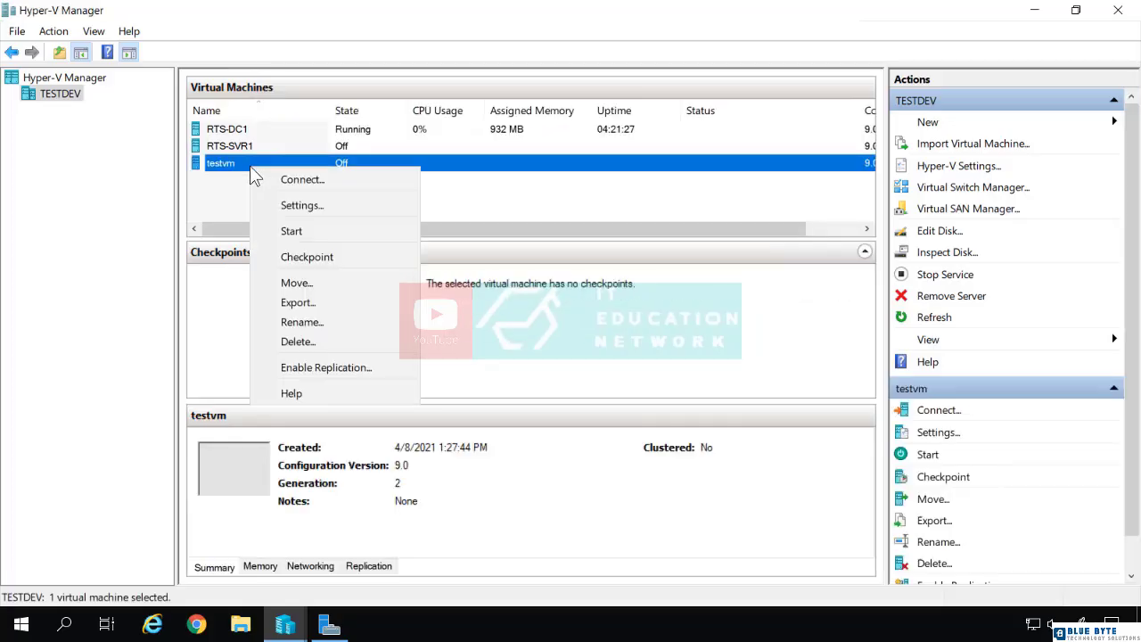
pyautogui.click(266, 180)
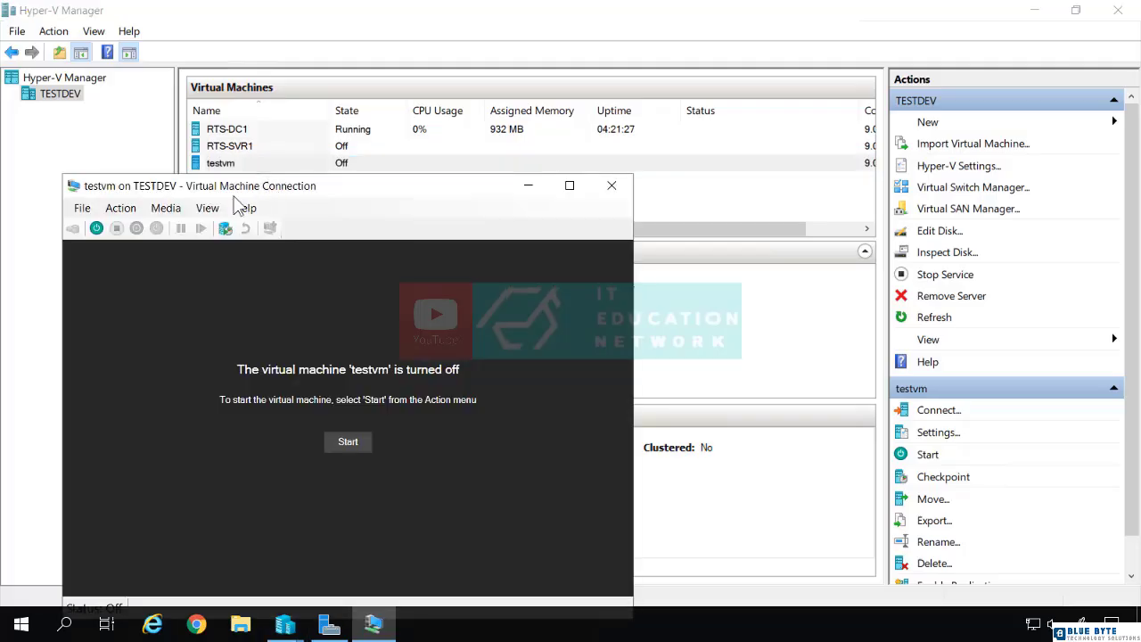
pyautogui.click(92, 229)
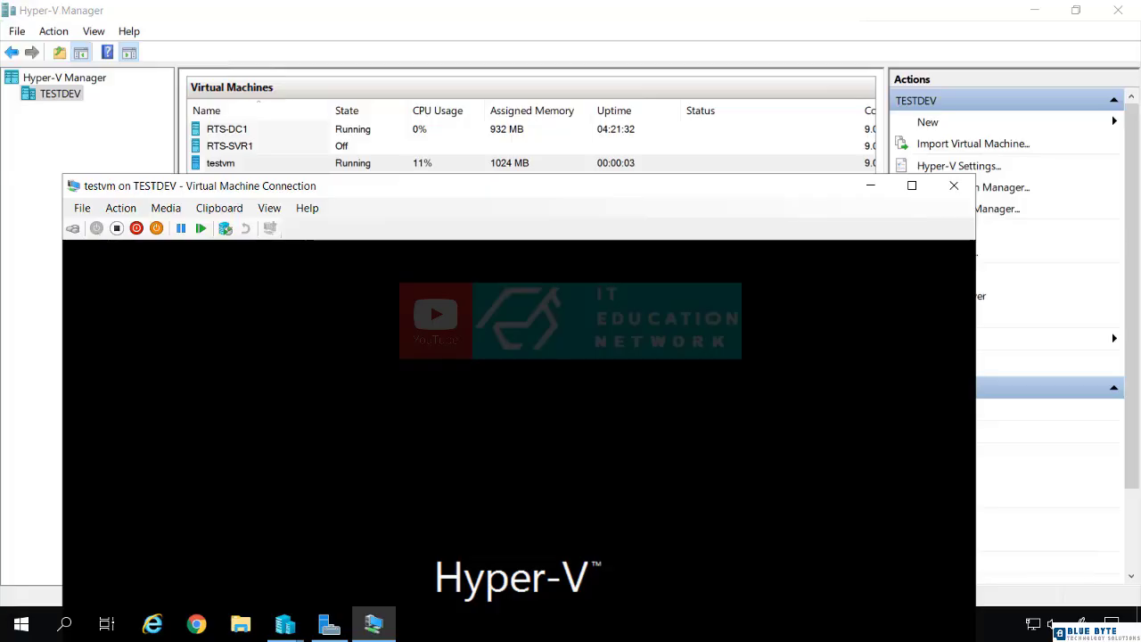
# Step: In File Explorer, open C:\Users\Public\Public Documents\Hyper-V\Virtual hard disks and check the size of the Diff disk file
pyautogui.click(245, 625)
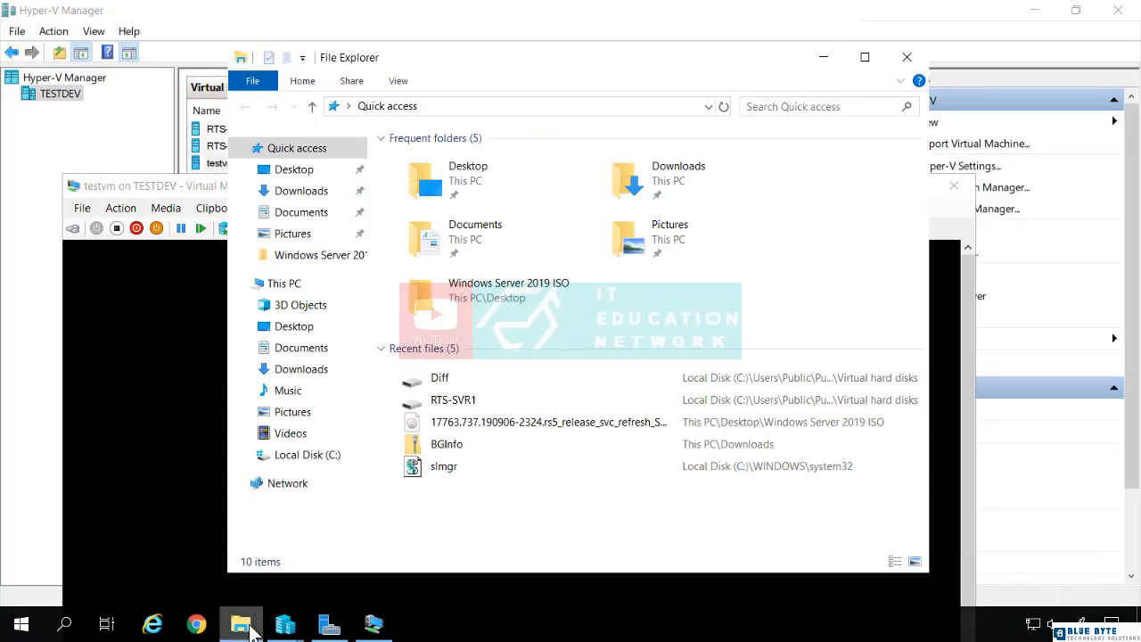
pyautogui.click(307, 454)
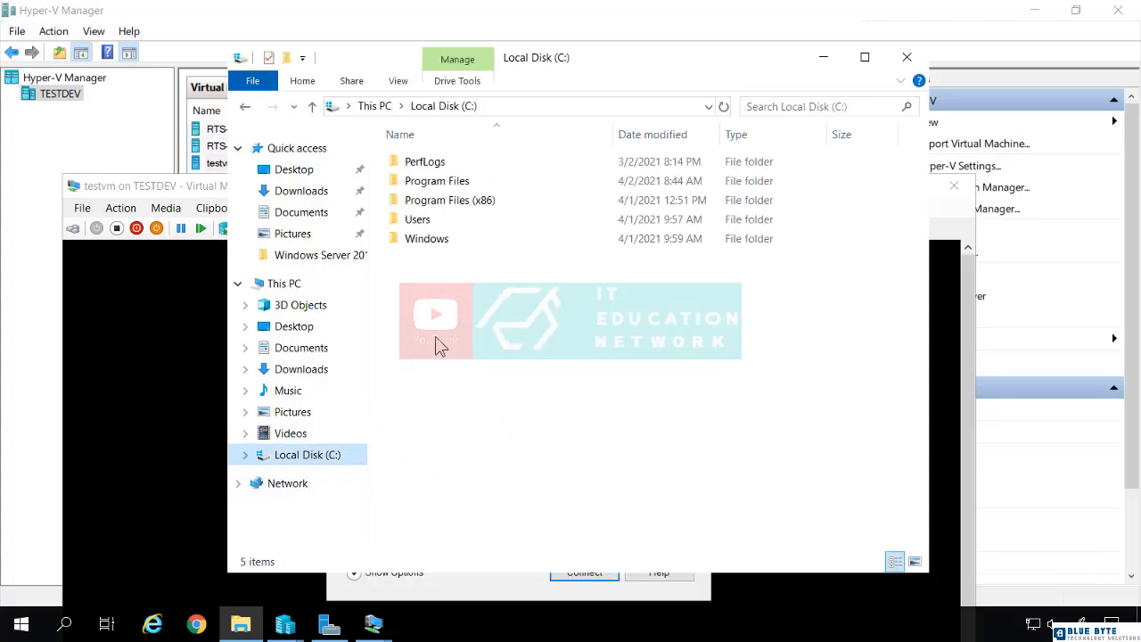
pyautogui.doubleClick(433, 222)
pyautogui.doubleClick(428, 180)
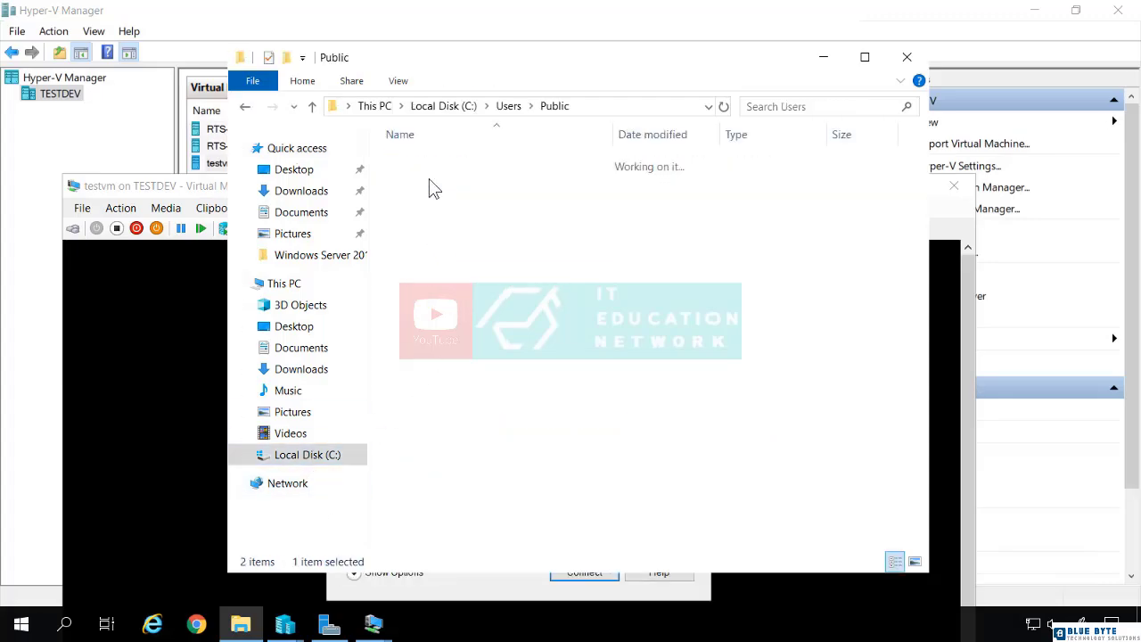
pyautogui.doubleClick(426, 162)
pyautogui.doubleClick(431, 163)
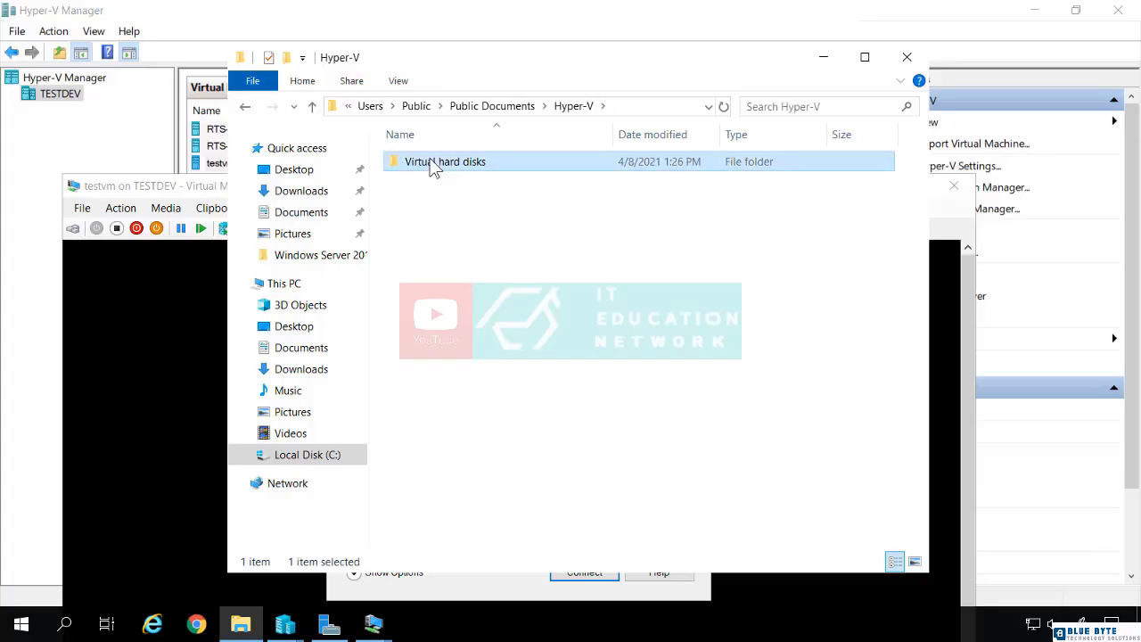
pyautogui.doubleClick(431, 163)
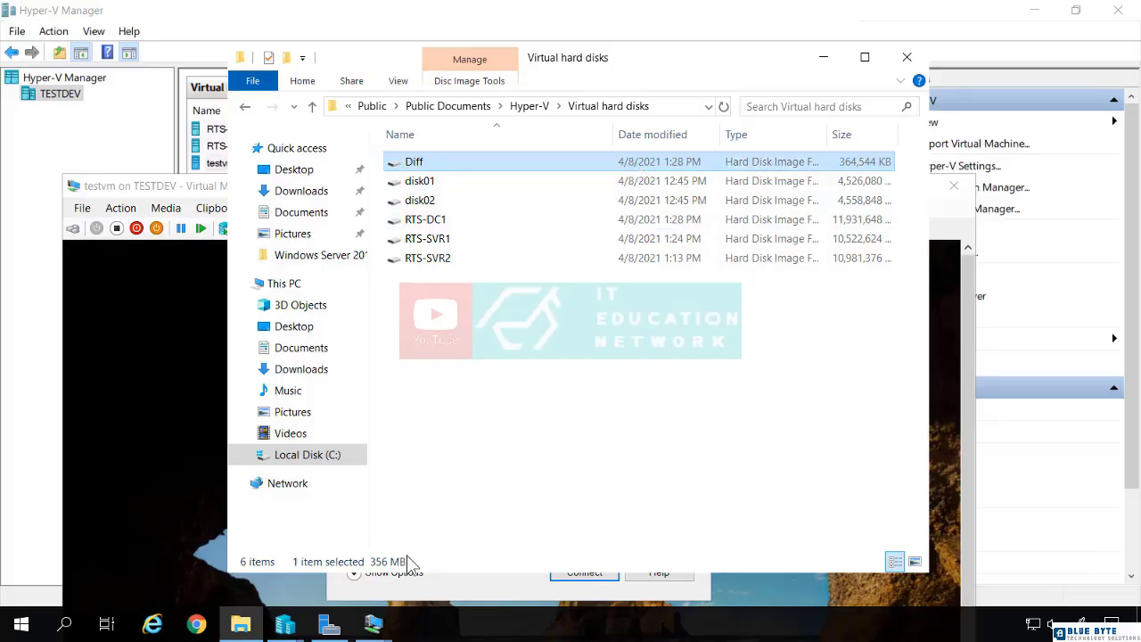
# Step: Connect to testvm with a full-screen display and sign in as Administrator by entering the account password
pyautogui.click(185, 328)
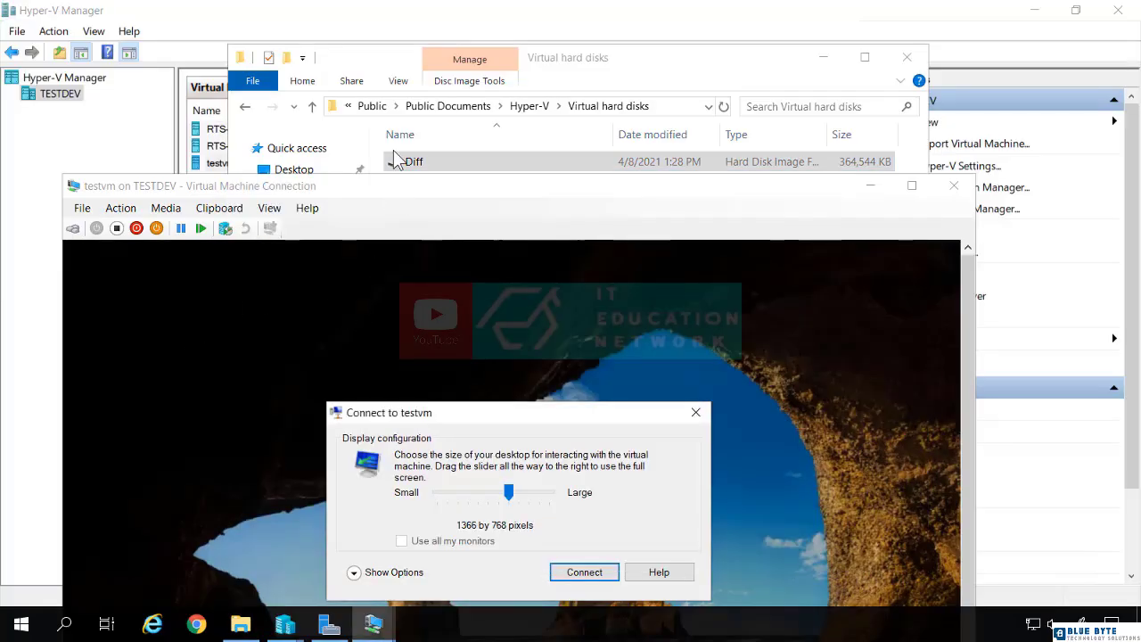
pyautogui.moveTo(505, 495); pyautogui.dragTo(583, 496)
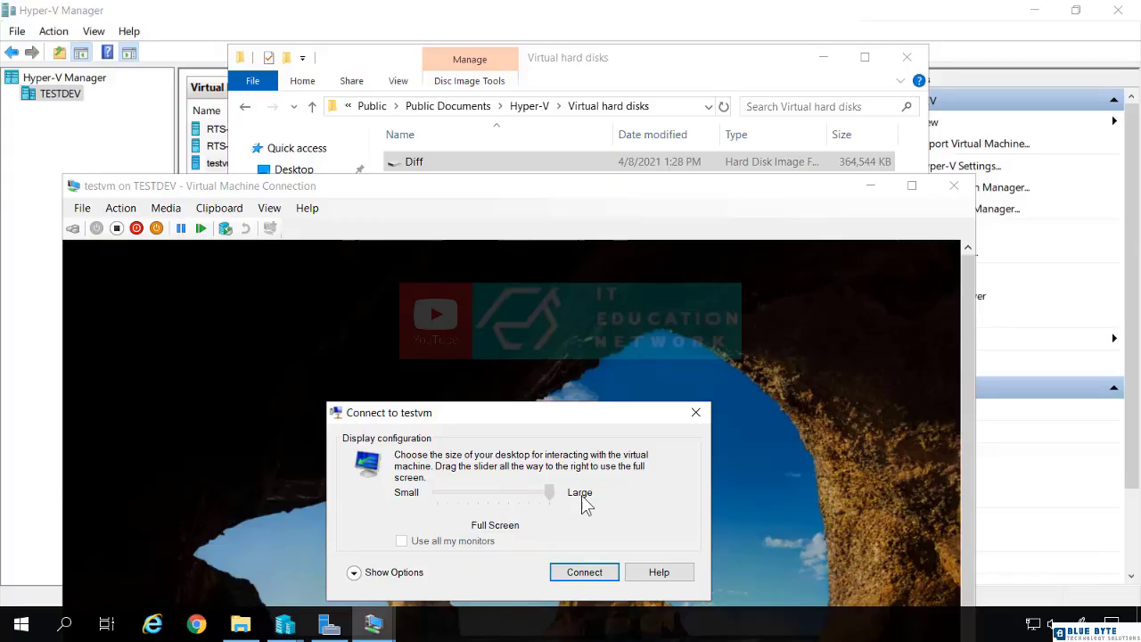
pyautogui.click(584, 571)
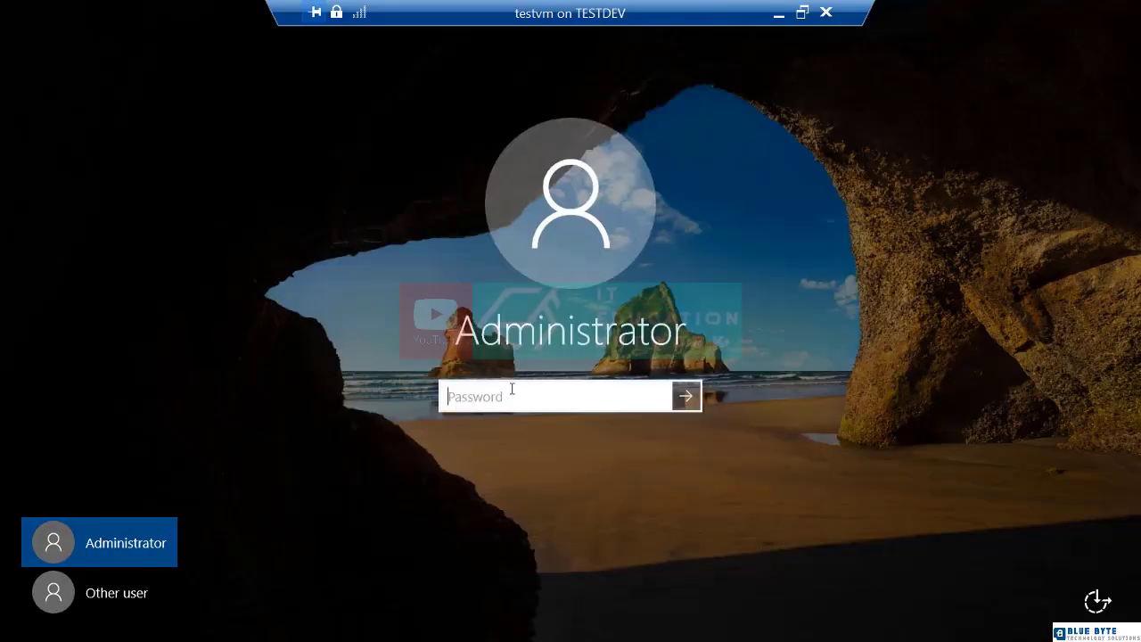
pyautogui.write('P@ssw0rd')
pyautogui.press('Return')
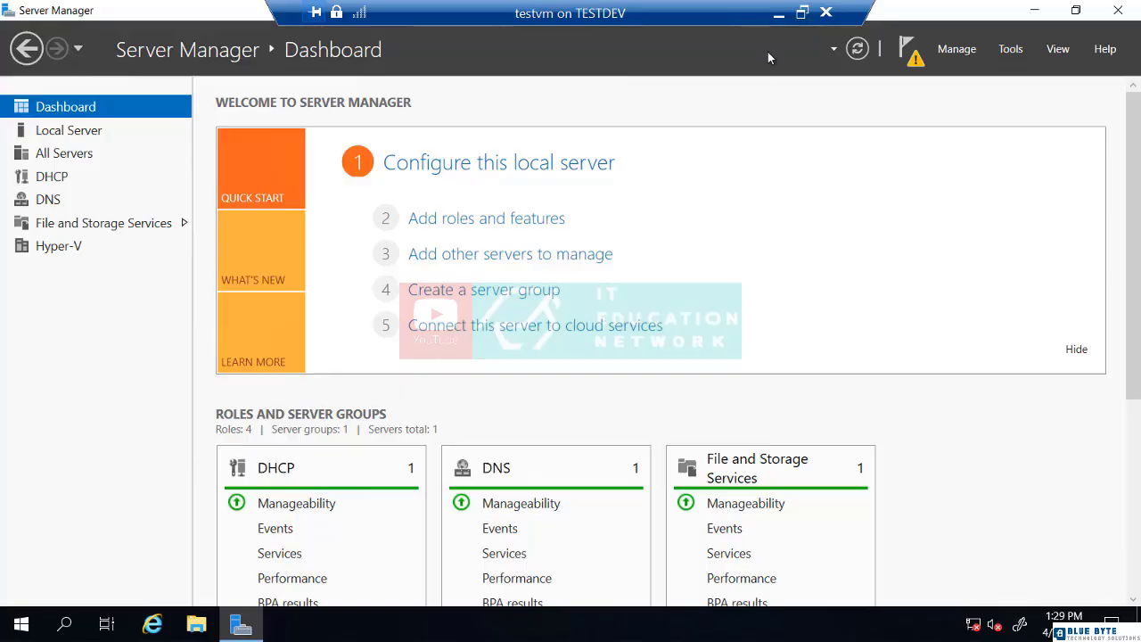
# Step: Minimize the testvm session and check the Diff file's size again in the Virtual hard disks folder
pyautogui.click(778, 12)
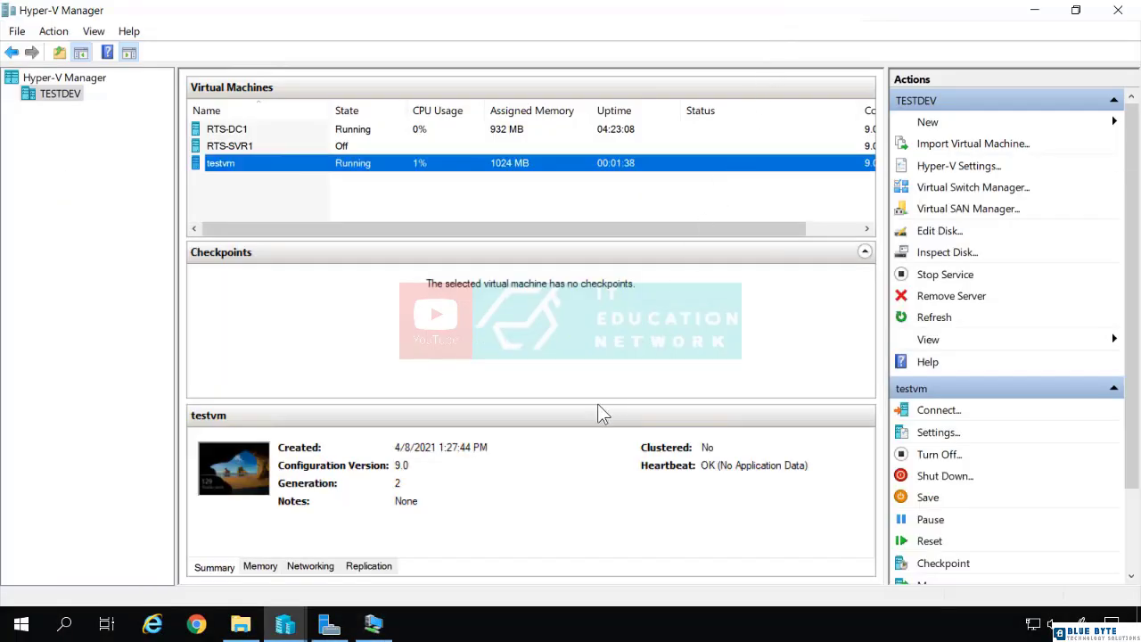
pyautogui.click(241, 624)
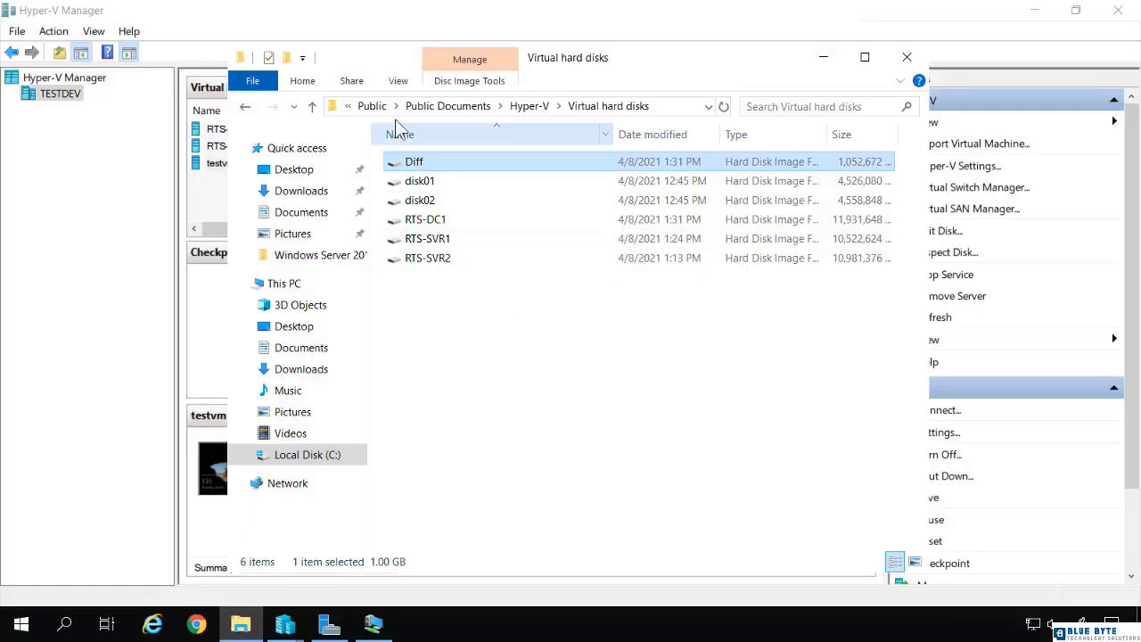
pyautogui.moveTo(378, 56); pyautogui.dragTo(522, 80)
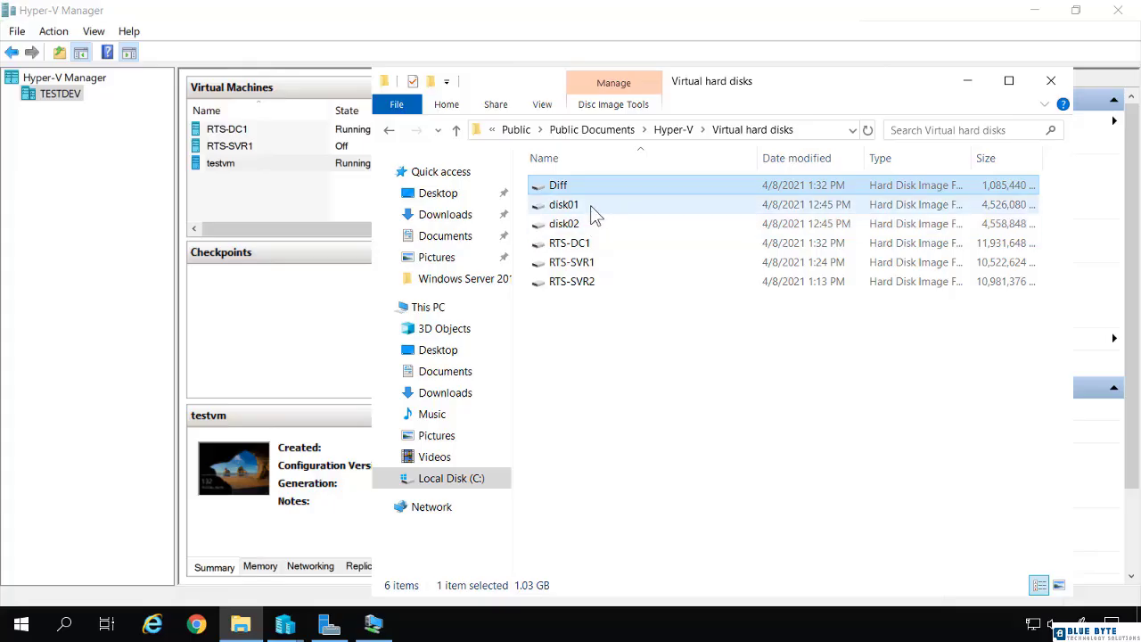
# Step: Return to Hyper-V Manager and turn off the testvm virtual machine
pyautogui.click(339, 197)
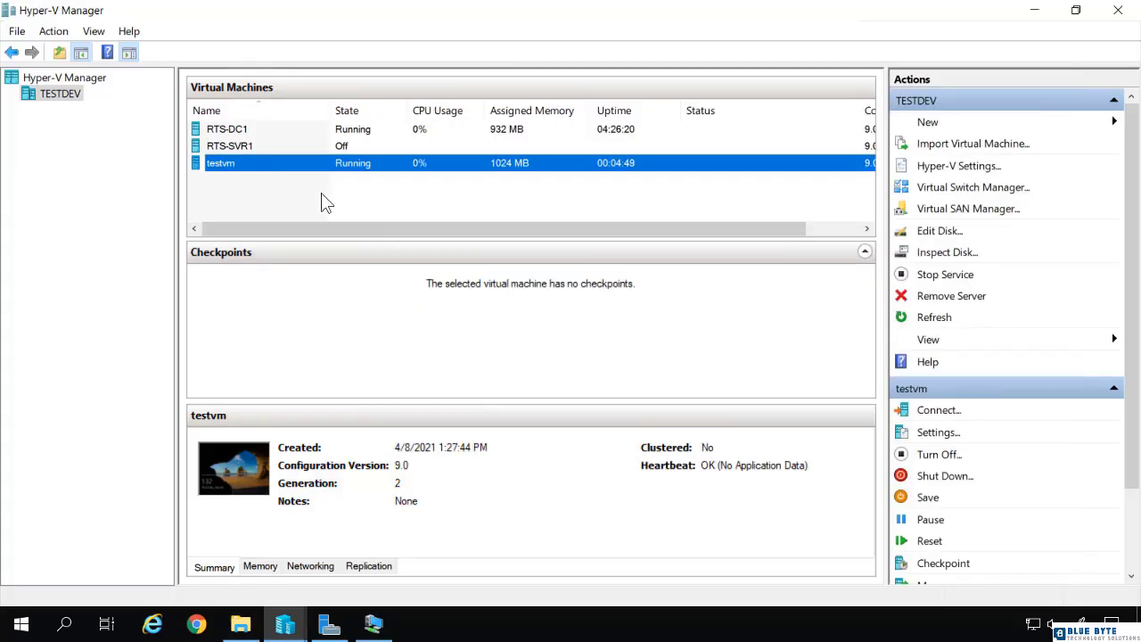
pyautogui.click(247, 166)
pyautogui.rightClick(253, 164)
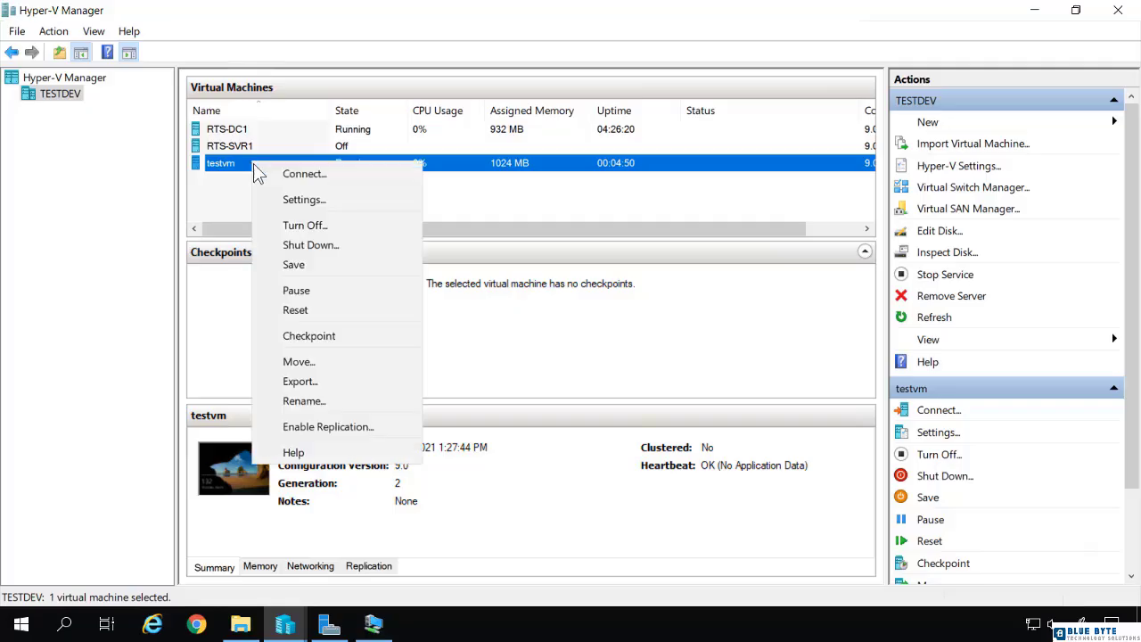
pyautogui.click(298, 225)
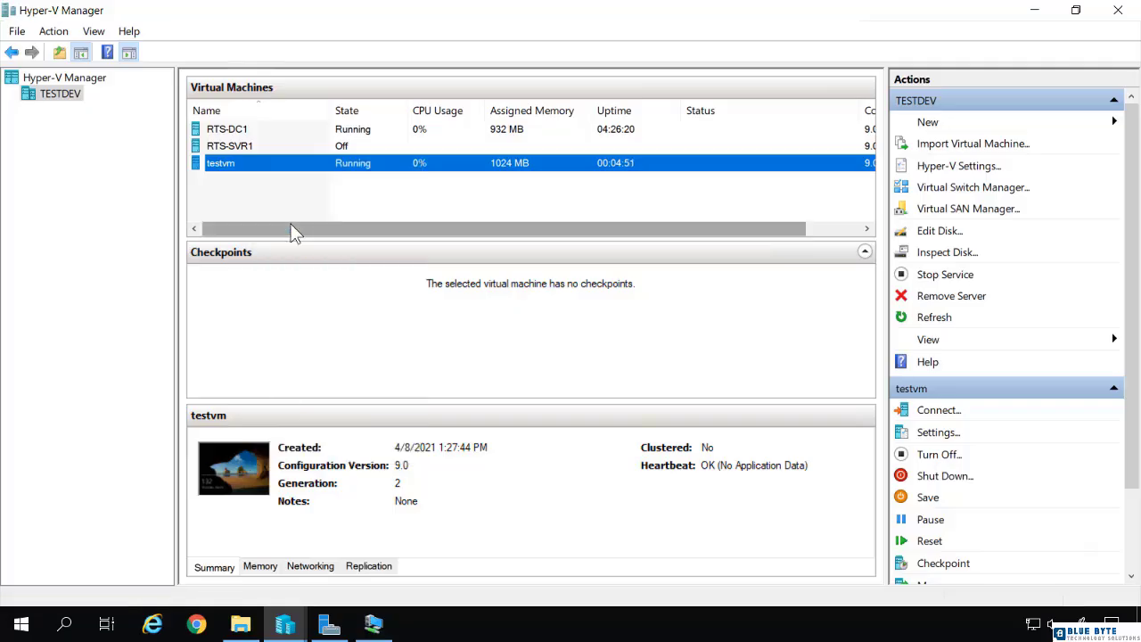
# Step: Delete the testvm virtual machine from TESTDEV, confirming the deletion
pyautogui.rightClick(262, 165)
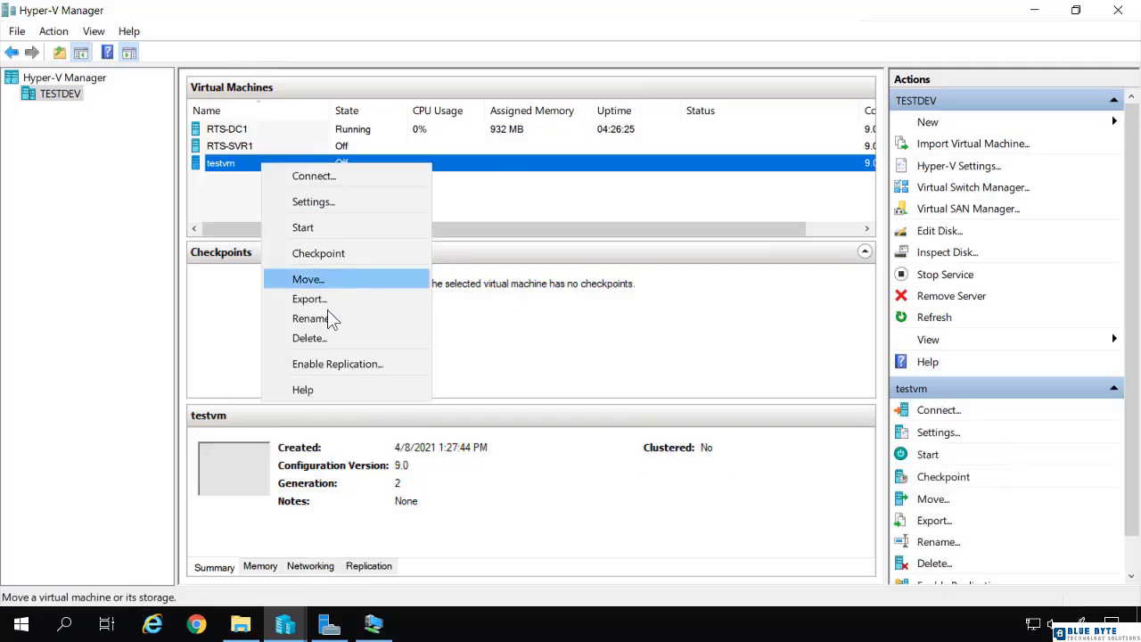
pyautogui.click(326, 340)
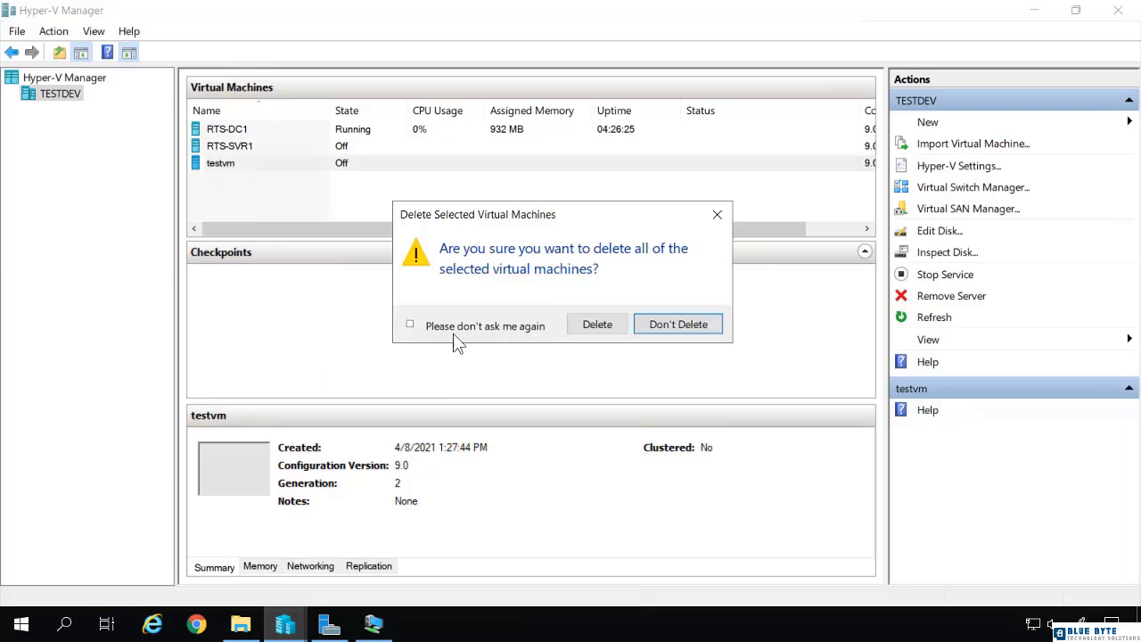
pyautogui.click(588, 324)
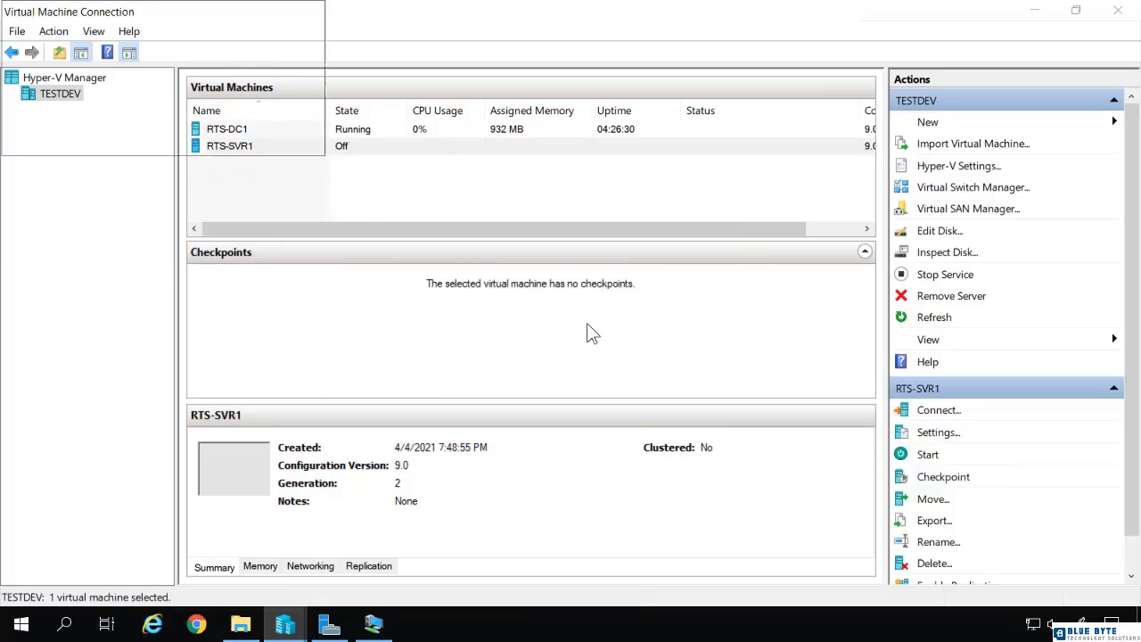
pyautogui.click(282, 138)
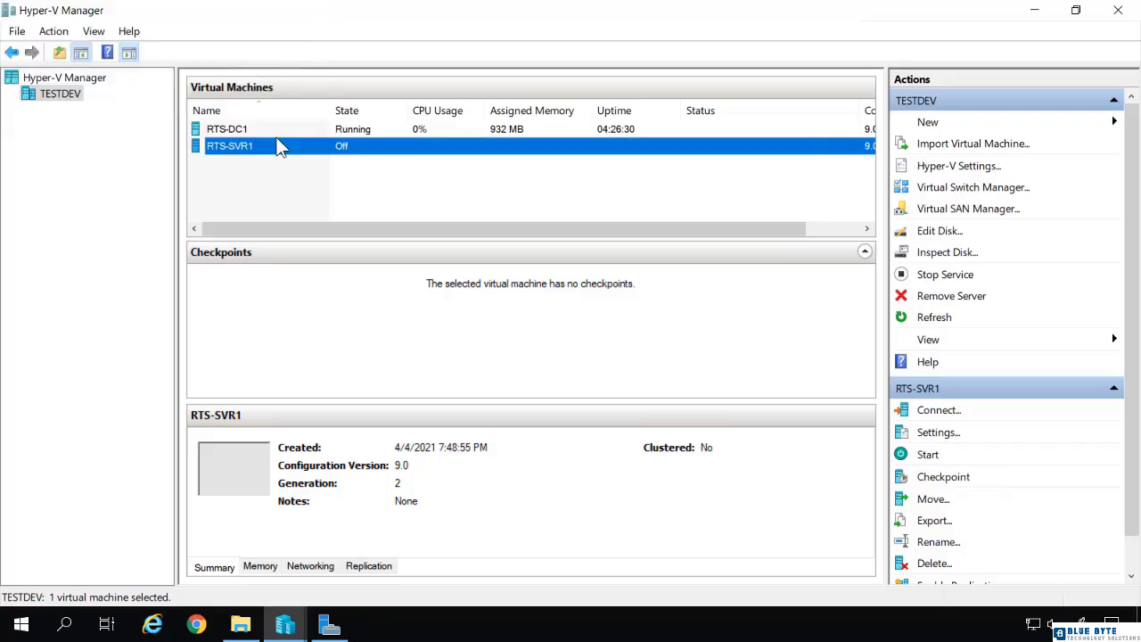